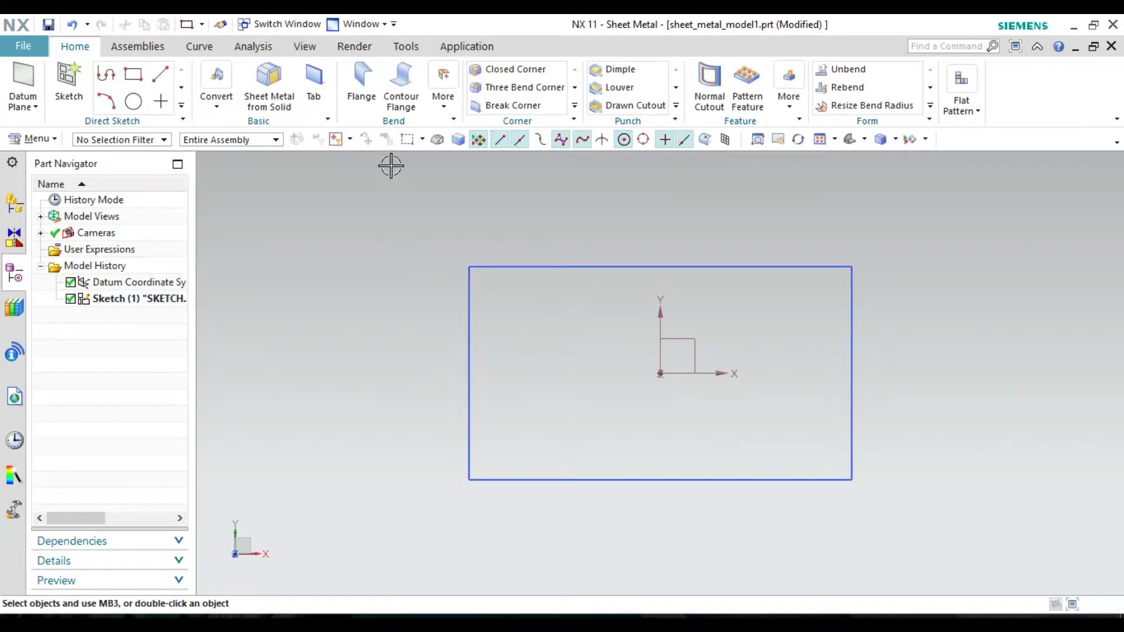
Create a 5 mm thick base tab from the rectangular sketch
{"action": "left_click", "coordinate": [444, 107]}
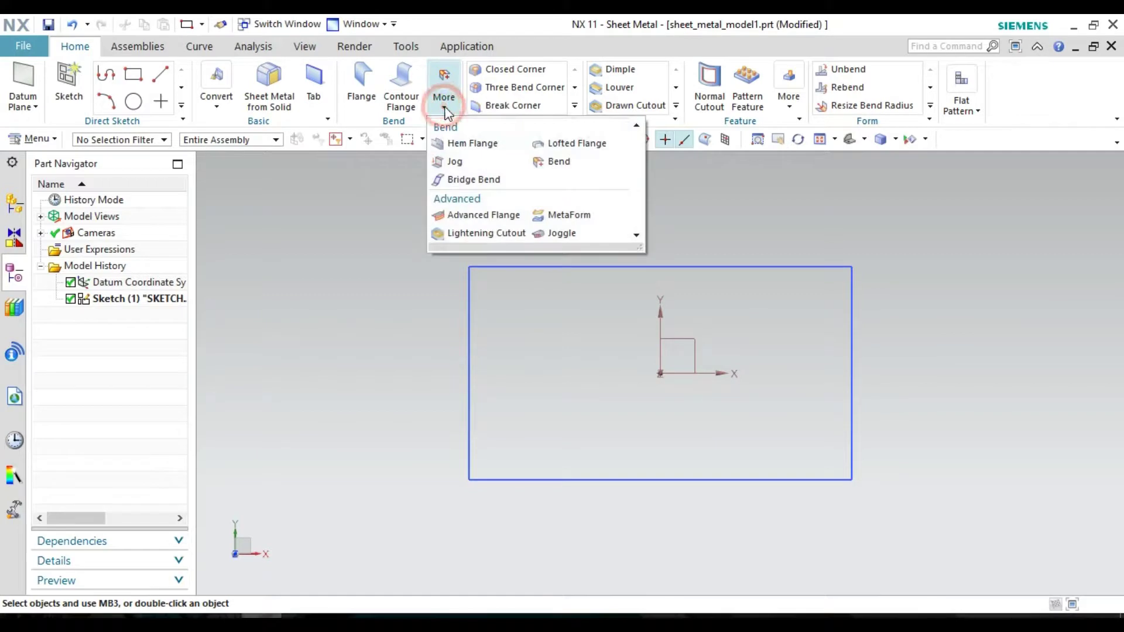
{"action": "left_click", "coordinate": [402, 312]}
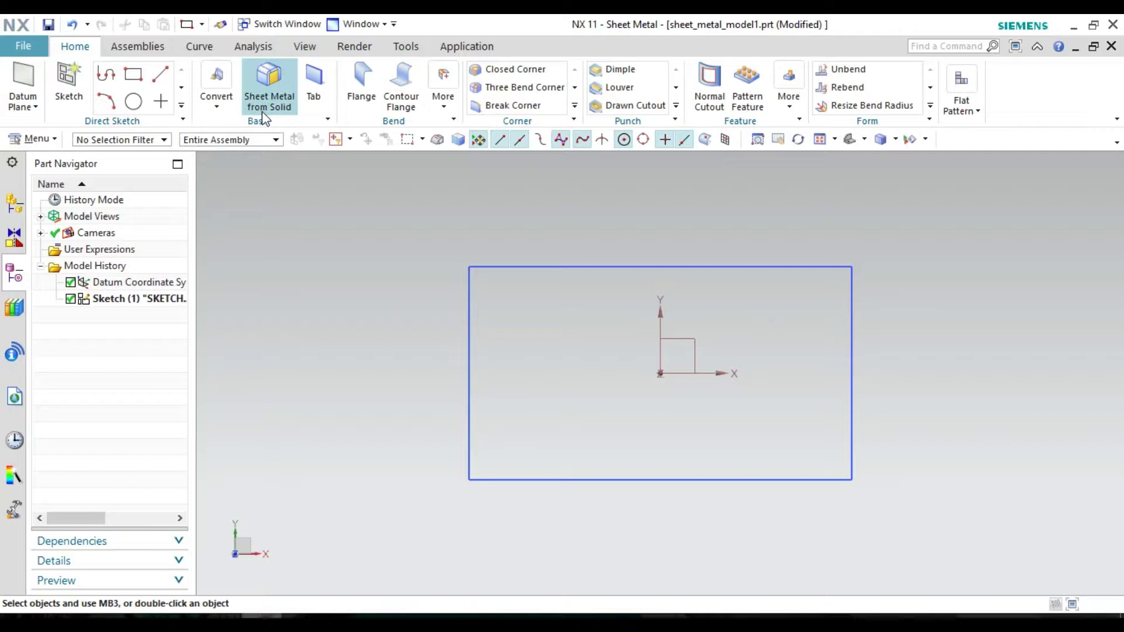
{"action": "left_click", "coordinate": [325, 92]}
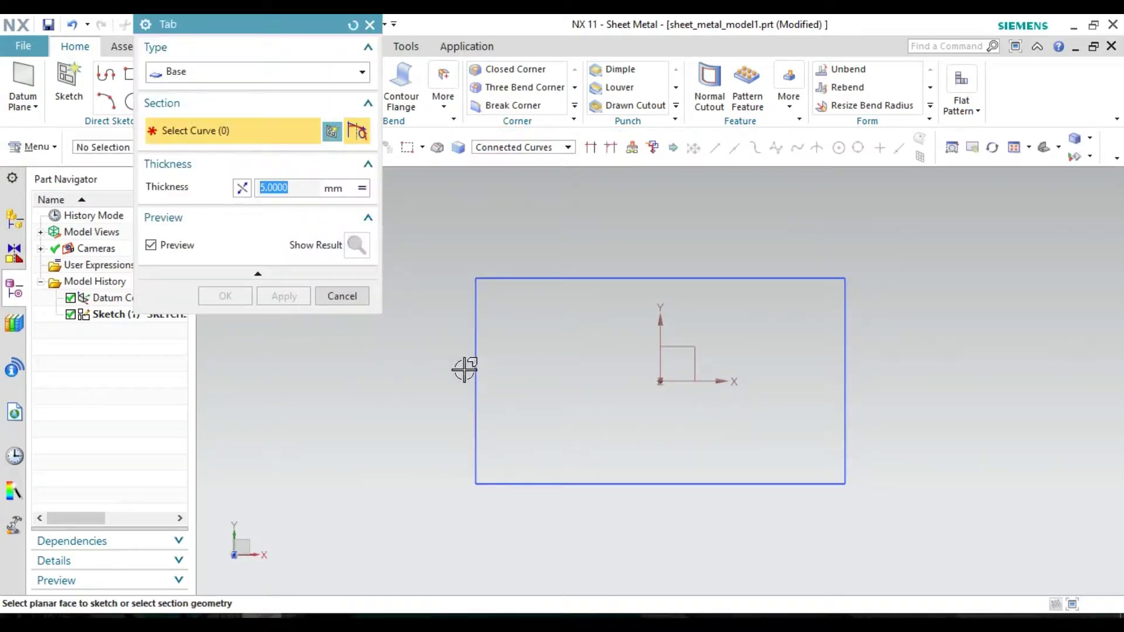
{"action": "left_click", "coordinate": [476, 388]}
{"action": "mouse_move", "coordinate": [416, 334]}
{"action": "middle_mouse_down"}
{"action": "mouse_move", "coordinate": [419, 367]}
{"action": "mouse_move", "coordinate": [431, 331]}
{"action": "mouse_move", "coordinate": [419, 328]}
{"action": "middle_mouse_up"}
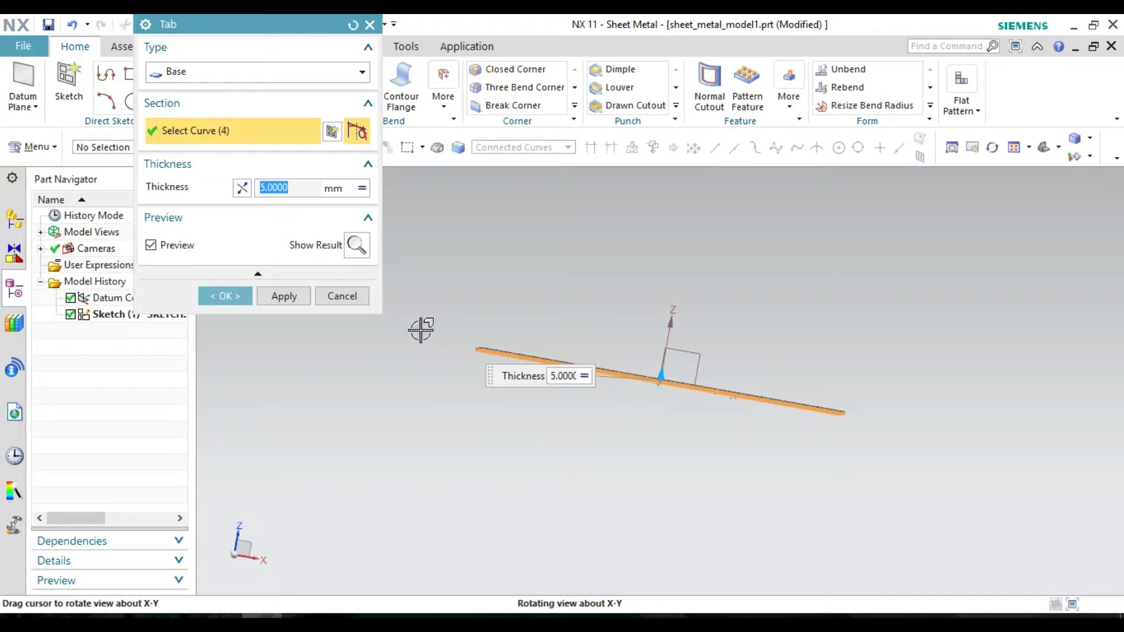
{"action": "left_click", "coordinate": [234, 298]}
Orbit and zoom around the new plate to inspect it from several angles
{"action": "mouse_move", "coordinate": [459, 344]}
{"action": "middle_mouse_down"}
{"action": "mouse_move", "coordinate": [527, 356]}
{"action": "mouse_move", "coordinate": [795, 358]}
{"action": "middle_mouse_up"}
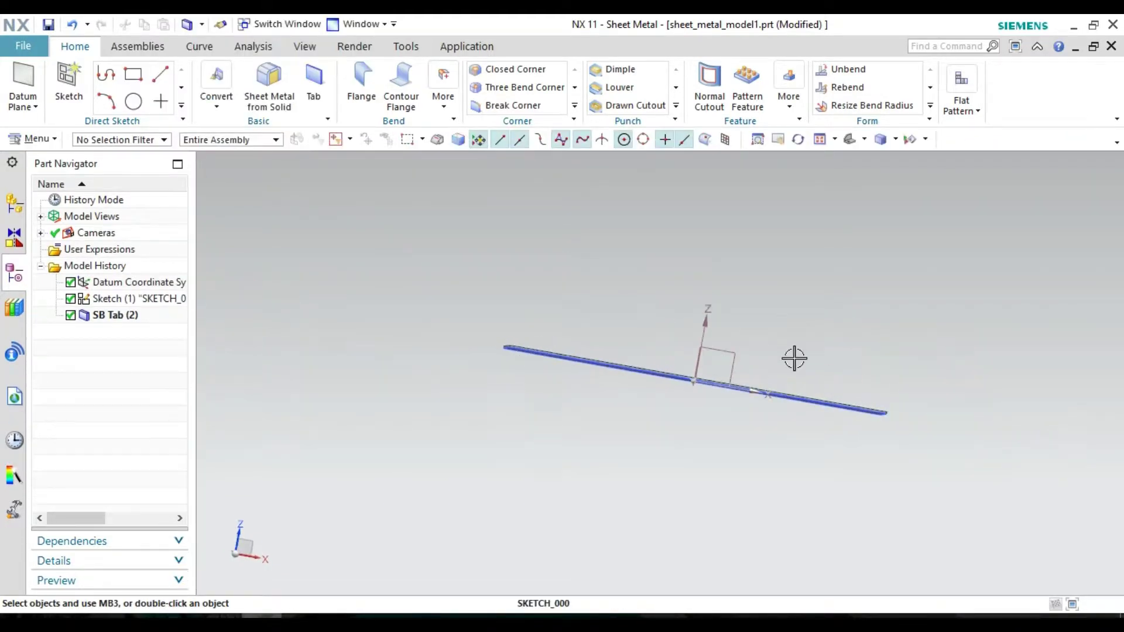
{"action": "mouse_move", "coordinate": [878, 379]}
{"action": "middle_mouse_down"}
{"action": "mouse_move", "coordinate": [823, 396]}
{"action": "mouse_move", "coordinate": [793, 378]}
{"action": "mouse_move", "coordinate": [718, 407]}
{"action": "middle_mouse_up"}
{"action": "scroll", "coordinate": [762, 410], "scroll_direction": "down", "scroll_amount": 3}
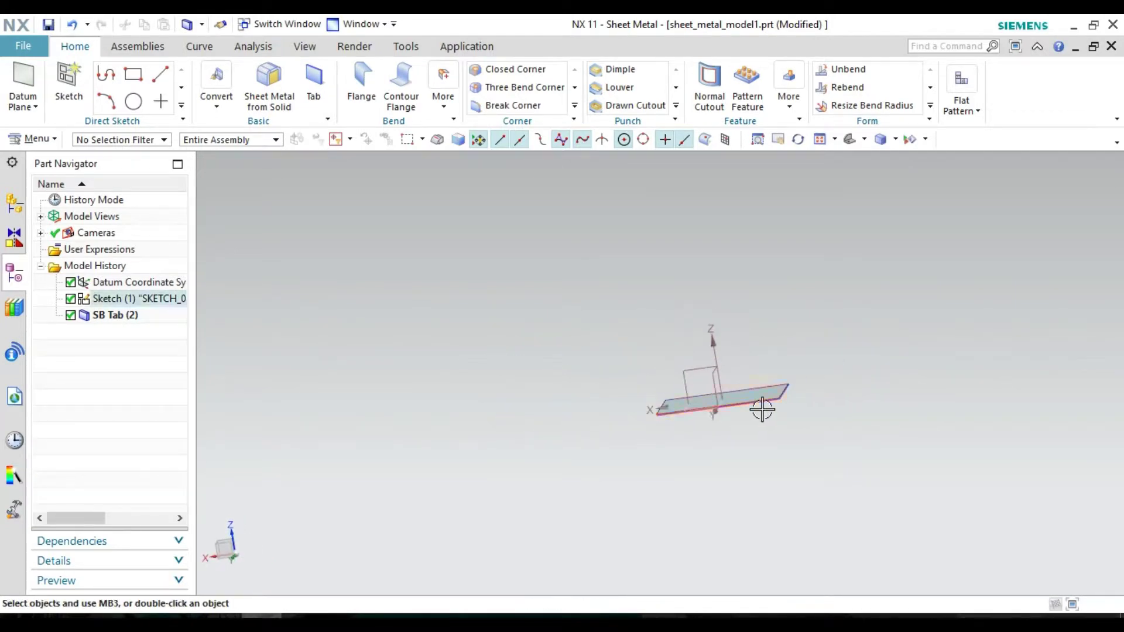
{"action": "scroll", "coordinate": [762, 408], "scroll_direction": "up", "scroll_amount": 3}
{"action": "mouse_move", "coordinate": [801, 391]}
{"action": "middle_mouse_down"}
{"action": "mouse_move", "coordinate": [800, 364]}
{"action": "mouse_move", "coordinate": [802, 377]}
{"action": "mouse_move", "coordinate": [760, 402]}
{"action": "middle_mouse_up"}
{"action": "scroll", "coordinate": [523, 415], "scroll_direction": "up", "scroll_amount": 2}
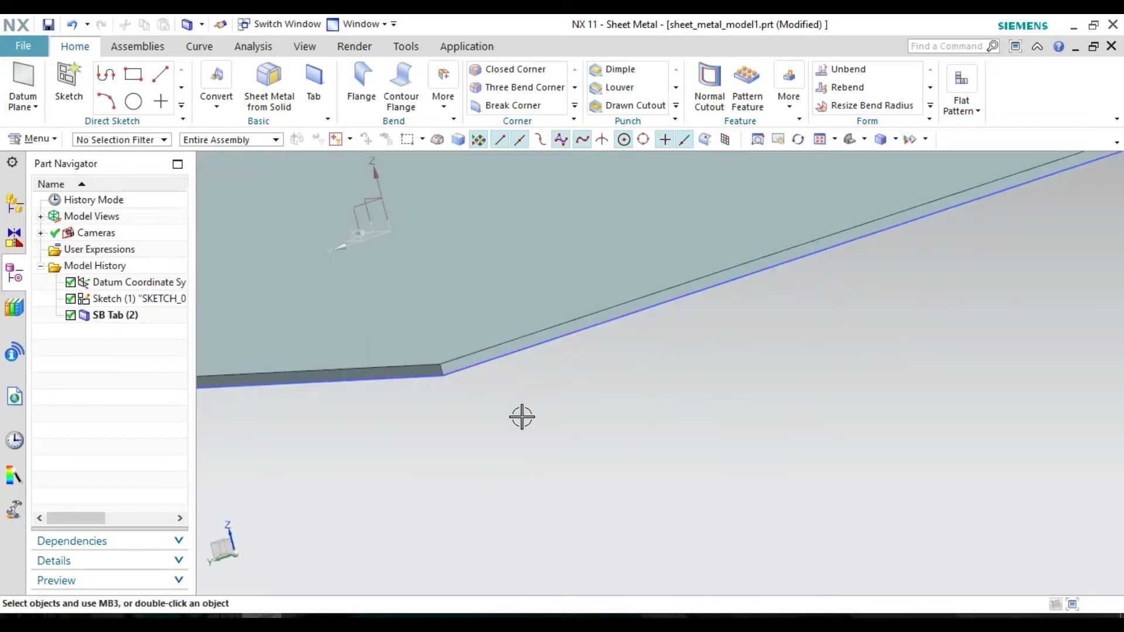
{"action": "scroll", "coordinate": [522, 416], "scroll_direction": "down", "scroll_amount": 4}
{"action": "mouse_move", "coordinate": [422, 422]}
{"action": "middle_mouse_down"}
{"action": "mouse_move", "coordinate": [454, 429]}
{"action": "mouse_move", "coordinate": [477, 457]}
{"action": "middle_mouse_up"}
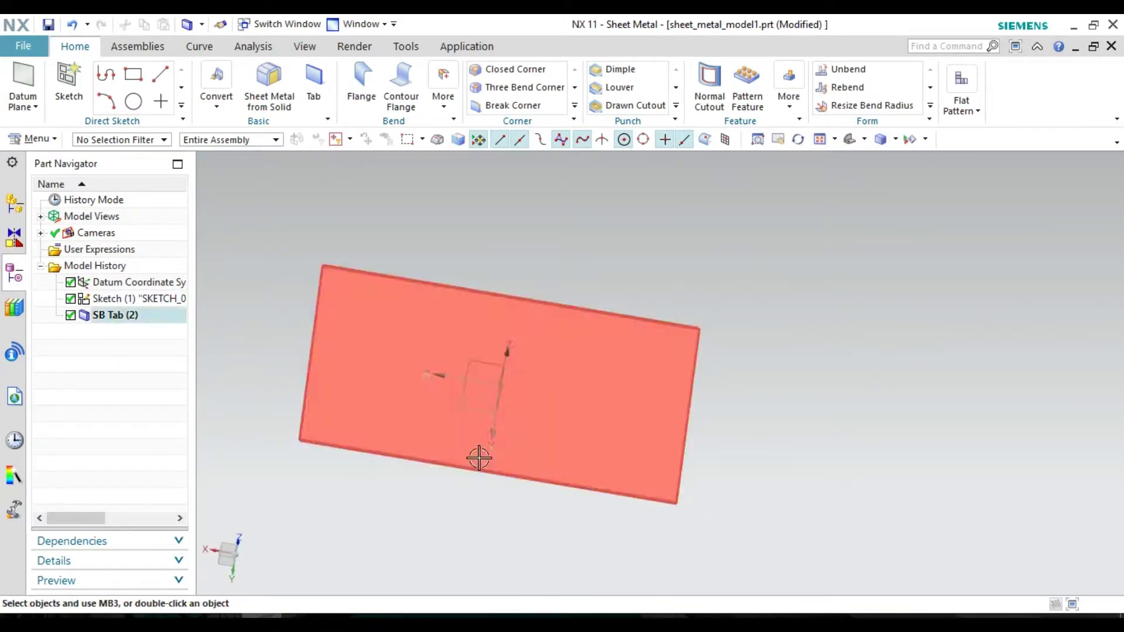
{"action": "scroll", "coordinate": [544, 226], "scroll_direction": "up", "scroll_amount": 2}
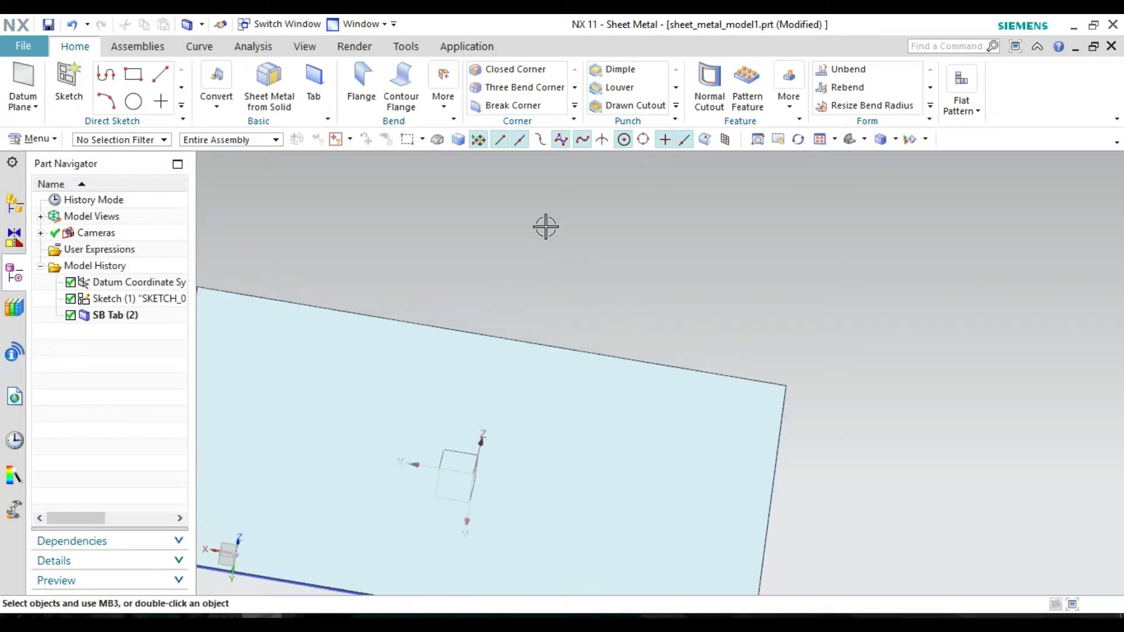
{"action": "left_click", "coordinate": [449, 111]}
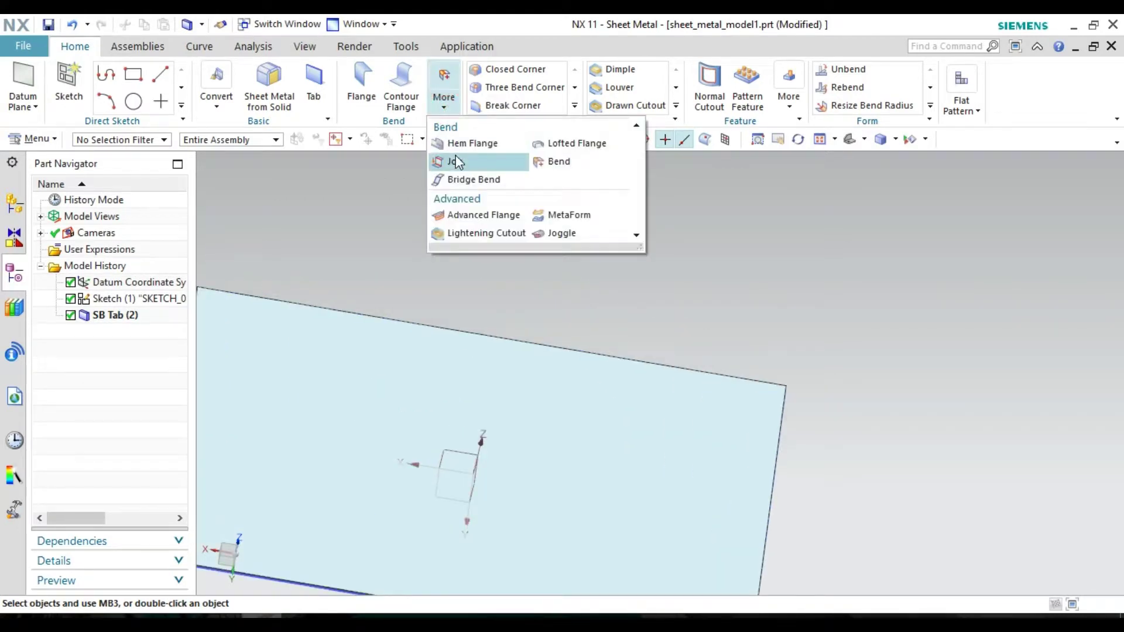
Start a Closed-type hem flange on the plate's front edge
{"action": "left_click", "coordinate": [482, 142]}
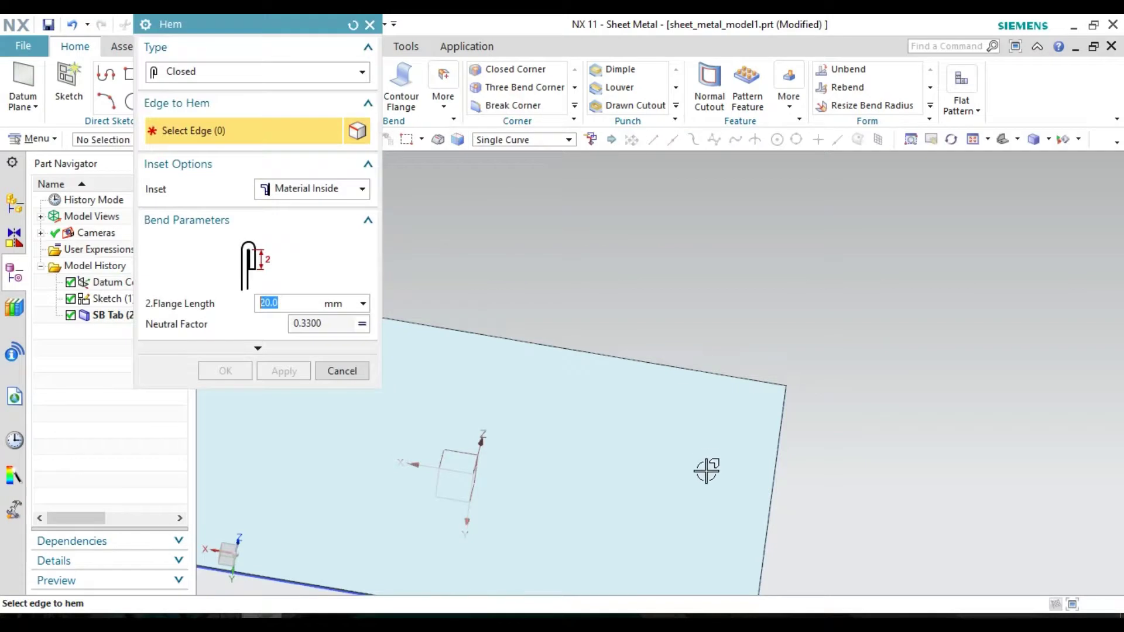
{"action": "scroll", "coordinate": [707, 472], "scroll_direction": "down", "scroll_amount": 3}
{"action": "middle_click_drag", "start_coordinate": [715, 472], "coordinate": [236, 87]}
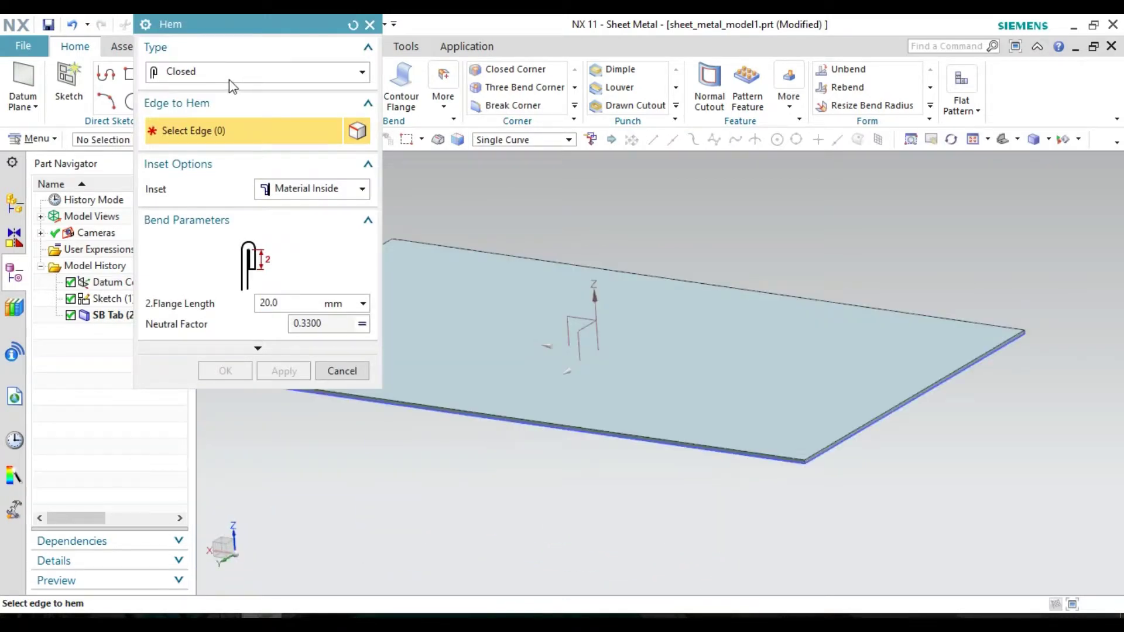
{"action": "left_click", "coordinate": [230, 76]}
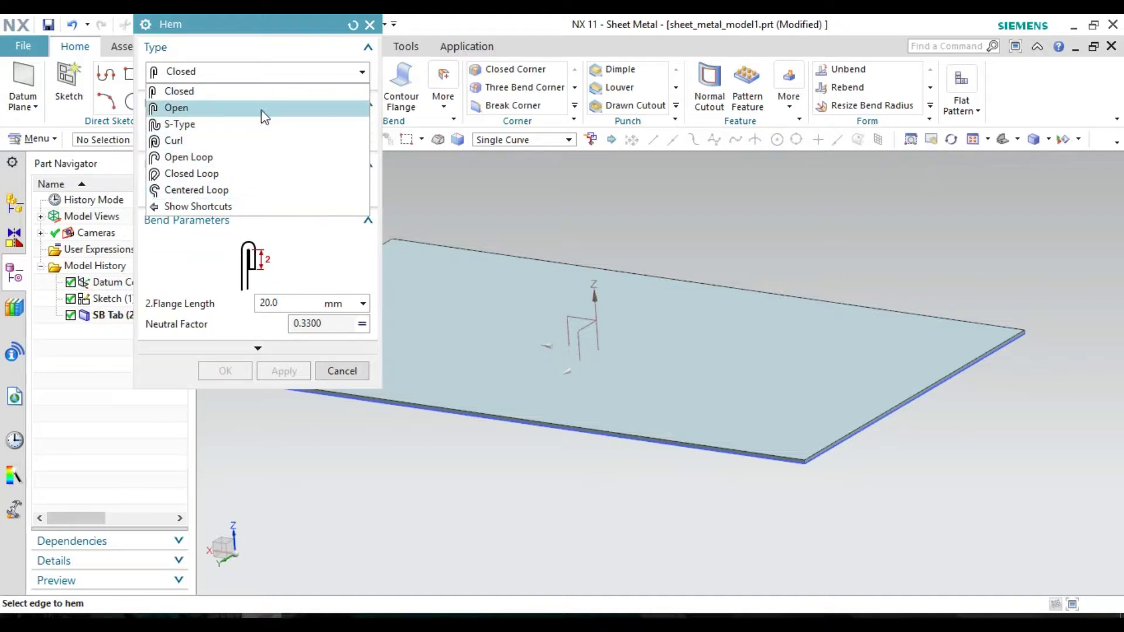
{"action": "left_click", "coordinate": [267, 92]}
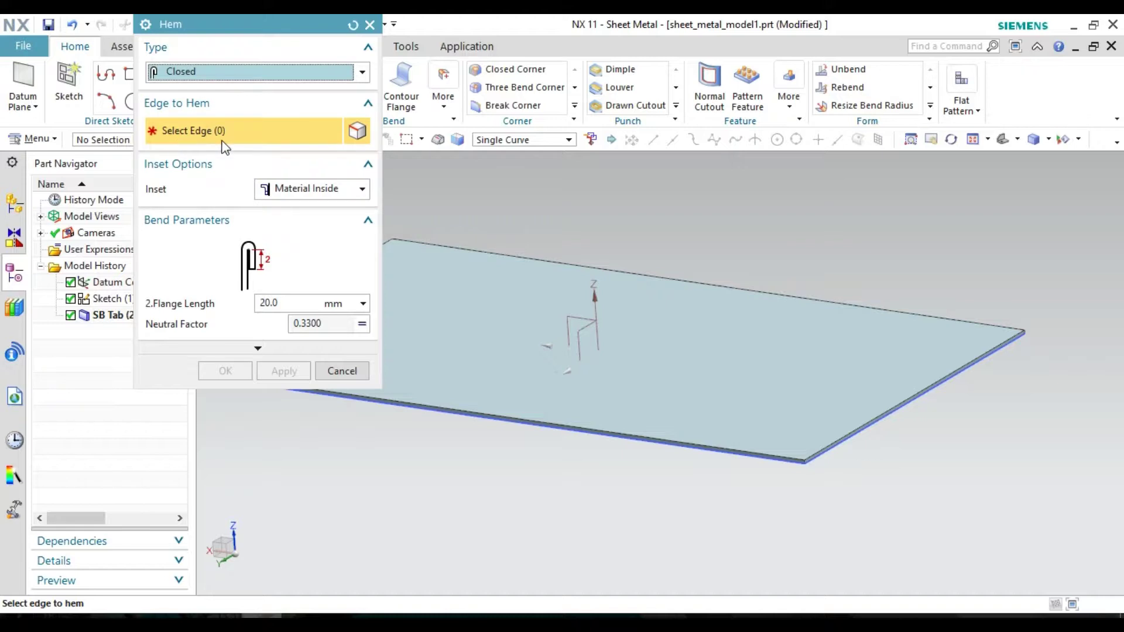
{"action": "left_click", "coordinate": [846, 457]}
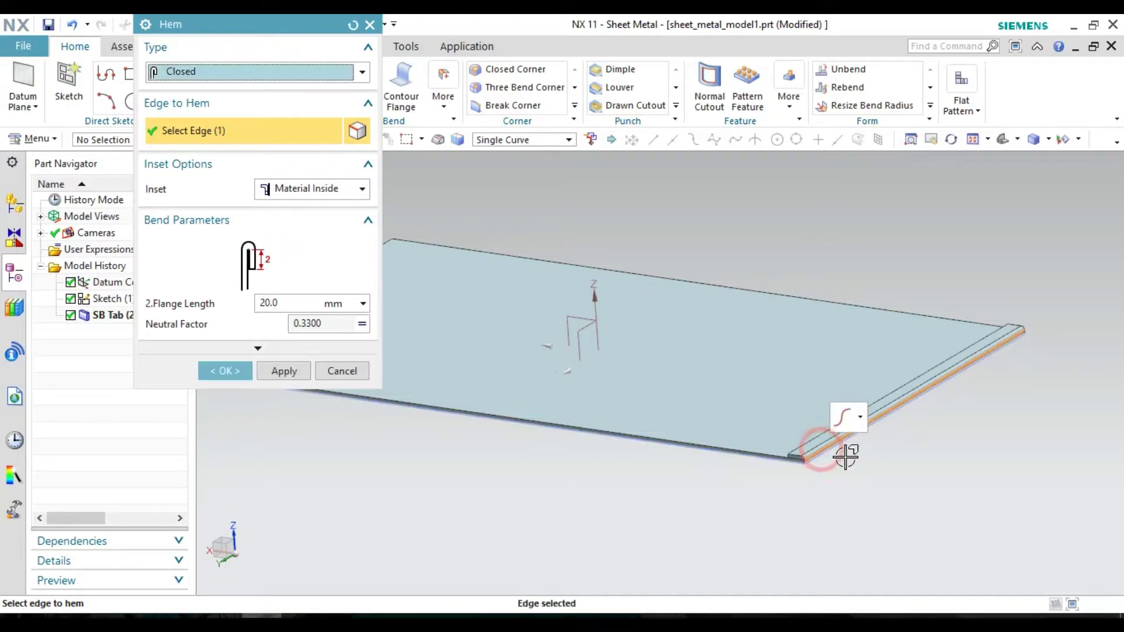
Change the hem type from Closed to Open, then to S-Type
{"action": "scroll", "coordinate": [816, 482], "scroll_direction": "up", "scroll_amount": 2}
{"action": "scroll", "coordinate": [812, 482], "scroll_direction": "up", "scroll_amount": 1}
{"action": "scroll", "coordinate": [815, 486], "scroll_direction": "down", "scroll_amount": 5}
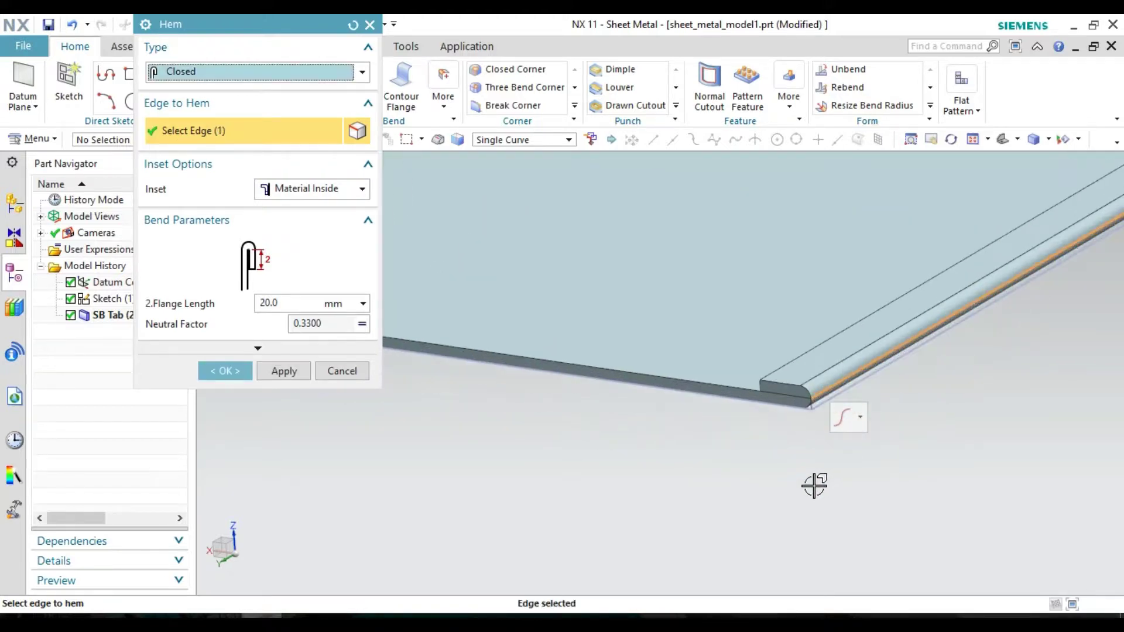
{"action": "middle_click_drag", "start_coordinate": [747, 459], "coordinate": [763, 455]}
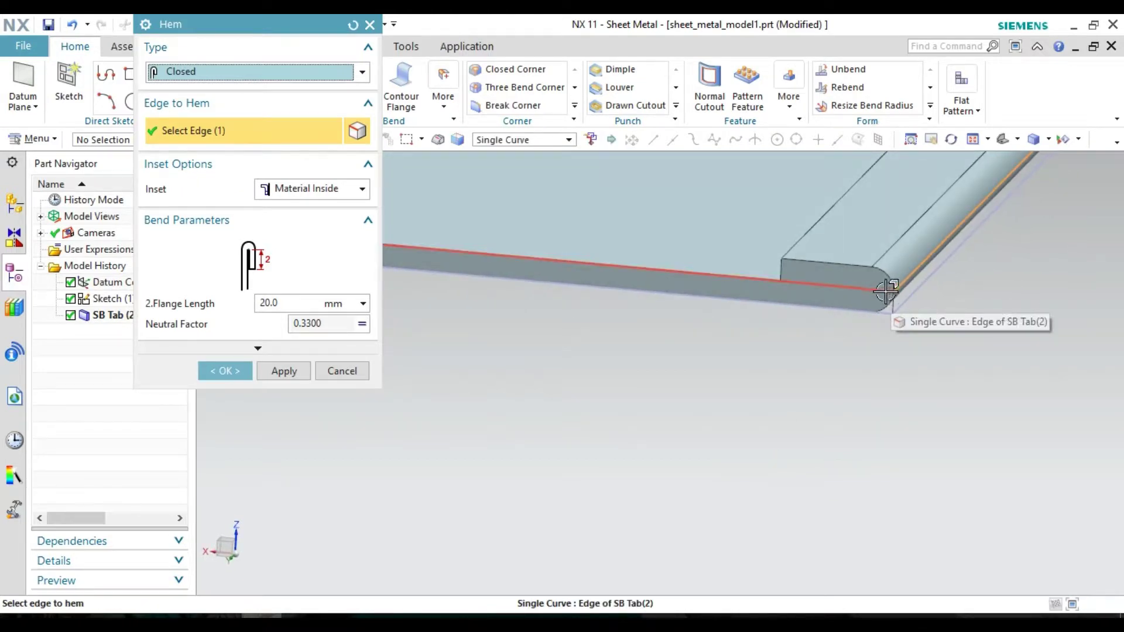
{"action": "left_click", "coordinate": [819, 291]}
{"action": "left_click", "coordinate": [316, 77]}
{"action": "left_click", "coordinate": [304, 105]}
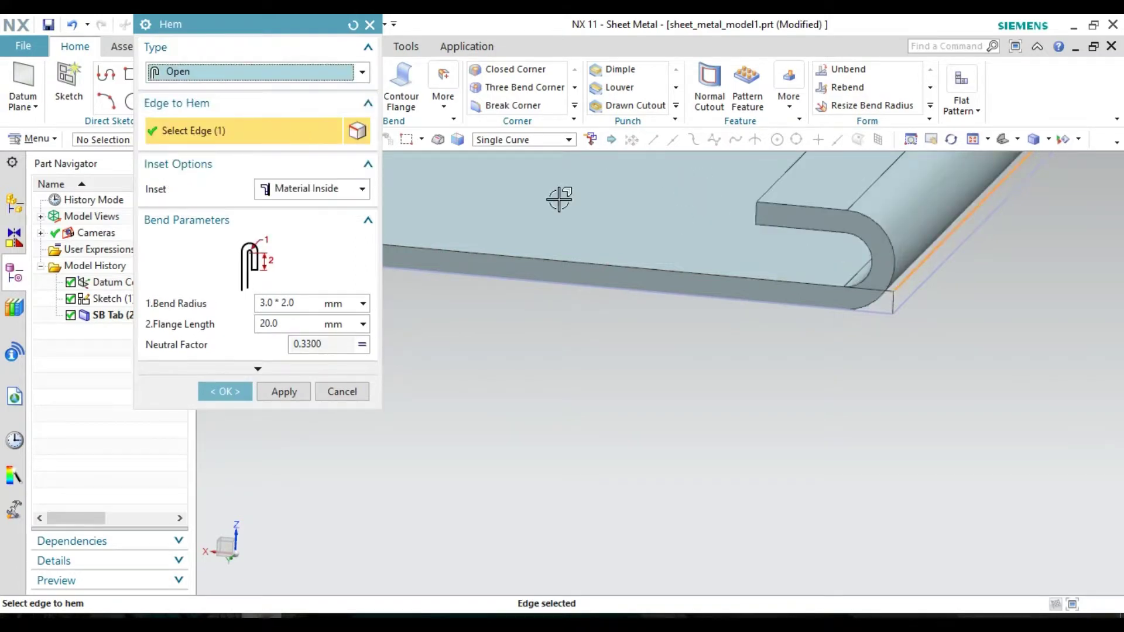
{"action": "left_click", "coordinate": [362, 72]}
{"action": "left_click", "coordinate": [314, 122]}
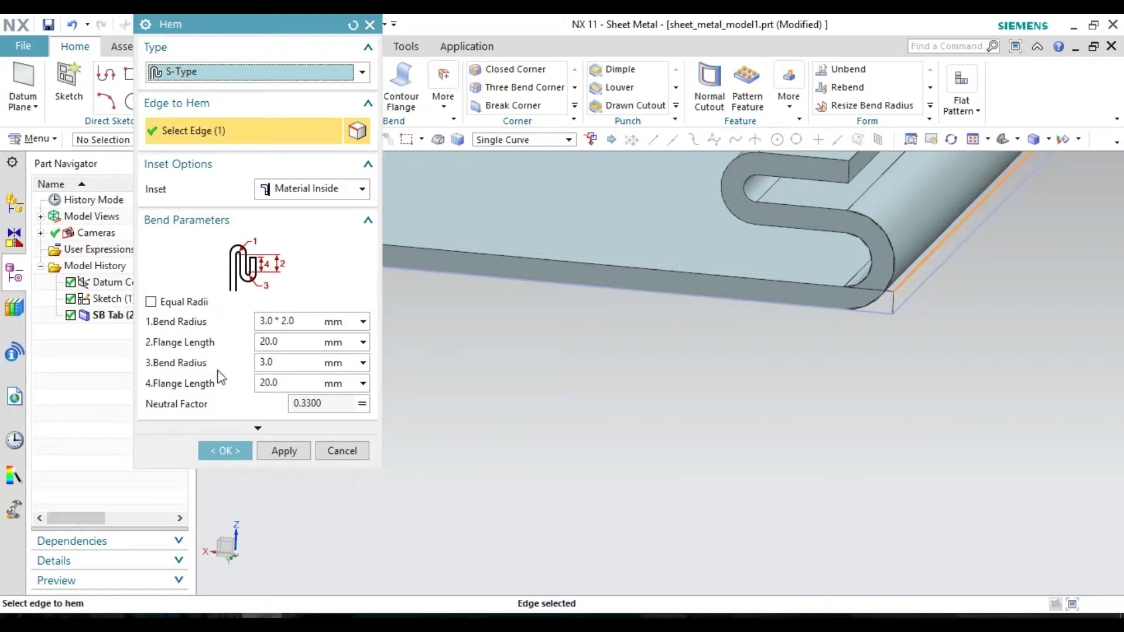
Set the hem's fourth flange length to 40 mm
{"action": "left_click", "coordinate": [361, 363]}
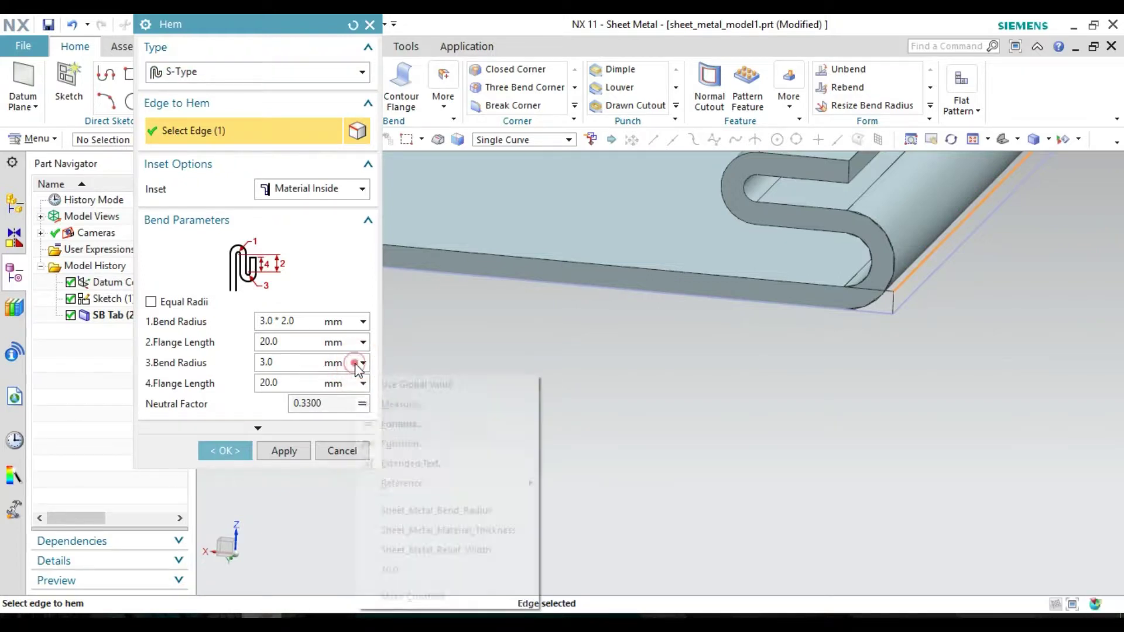
{"action": "left_click", "coordinate": [299, 320]}
{"action": "left_click", "coordinate": [286, 344]}
{"action": "left_click", "coordinate": [289, 386]}
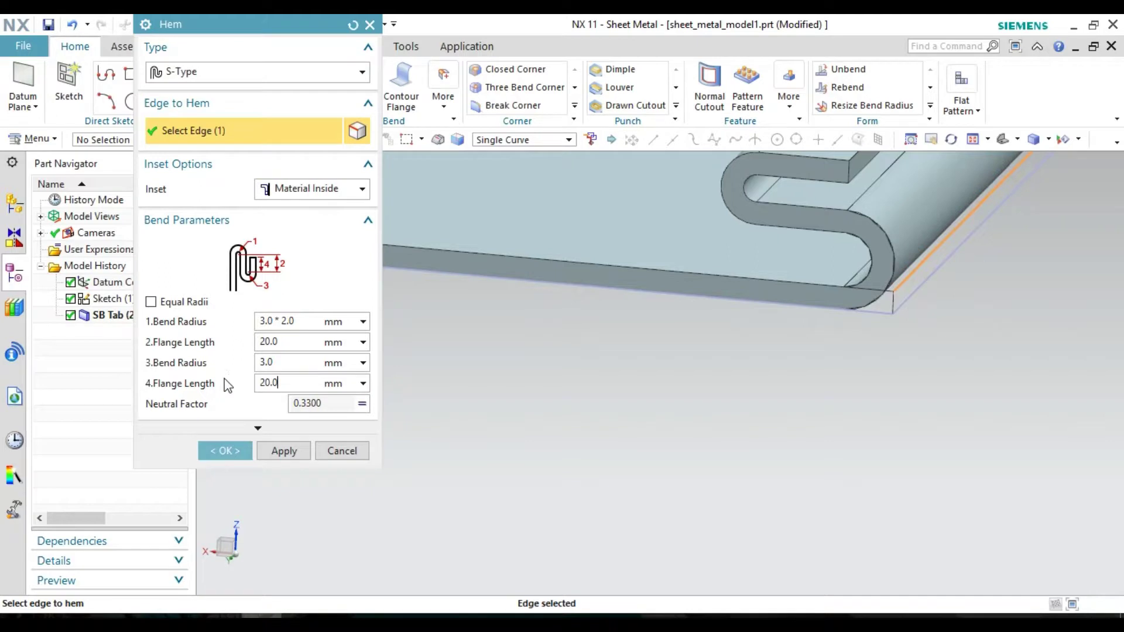
{"action": "left_click_drag", "start_coordinate": [288, 381], "coordinate": [263, 381]}
{"action": "type", "text": "40"}
{"action": "left_click", "coordinate": [319, 344]}
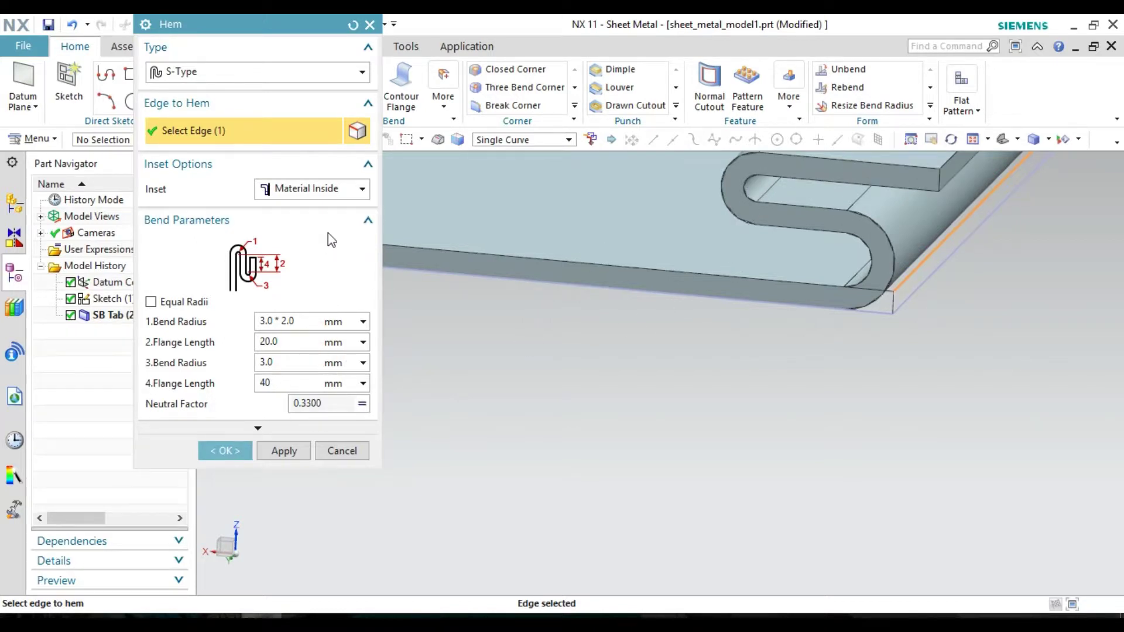
Switch the hem type to Curl, which fails to create a body
{"action": "left_click", "coordinate": [363, 72]}
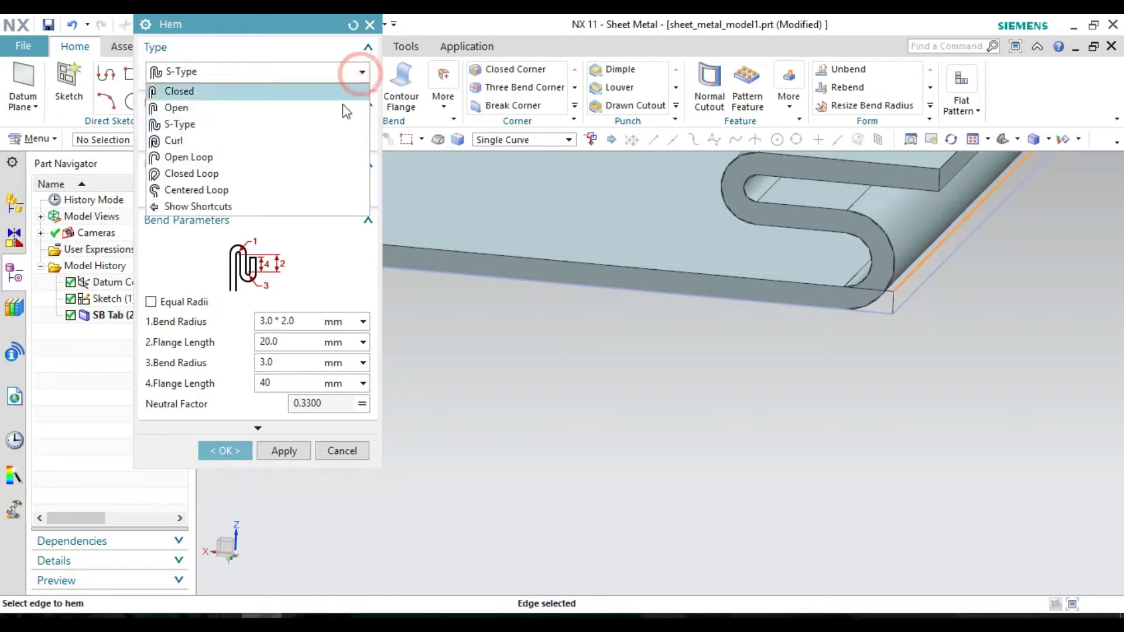
{"action": "left_click", "coordinate": [332, 138]}
{"action": "scroll", "coordinate": [556, 275], "scroll_direction": "down", "scroll_amount": 4}
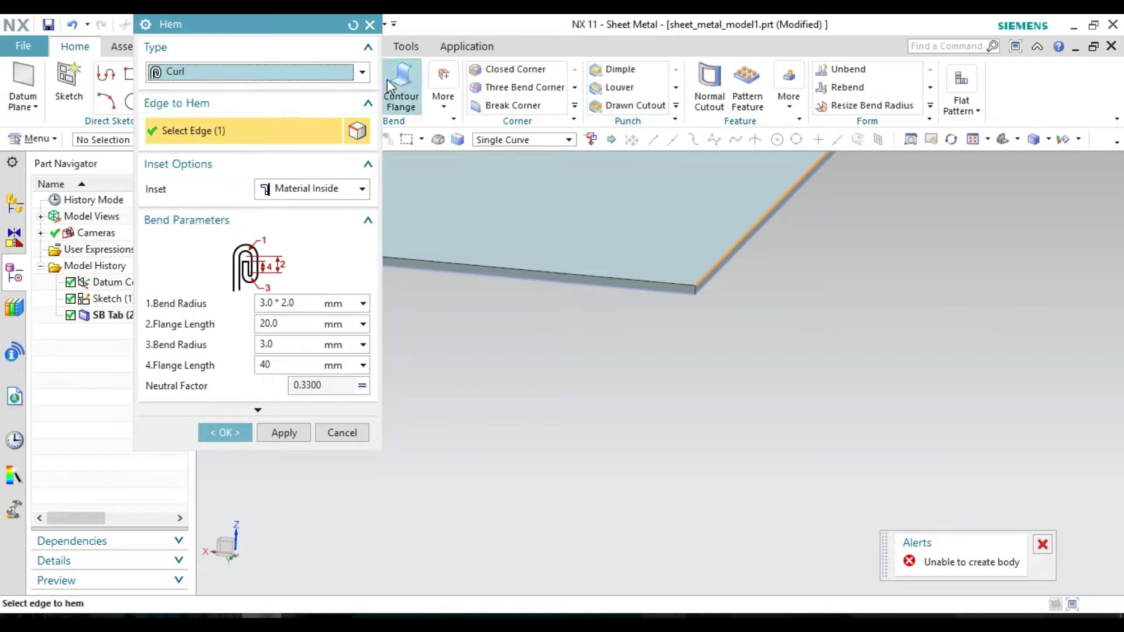
Try the Open Loop, Closed Loop and Centered Loop hem types, then return to Curl
{"action": "left_click", "coordinate": [360, 73]}
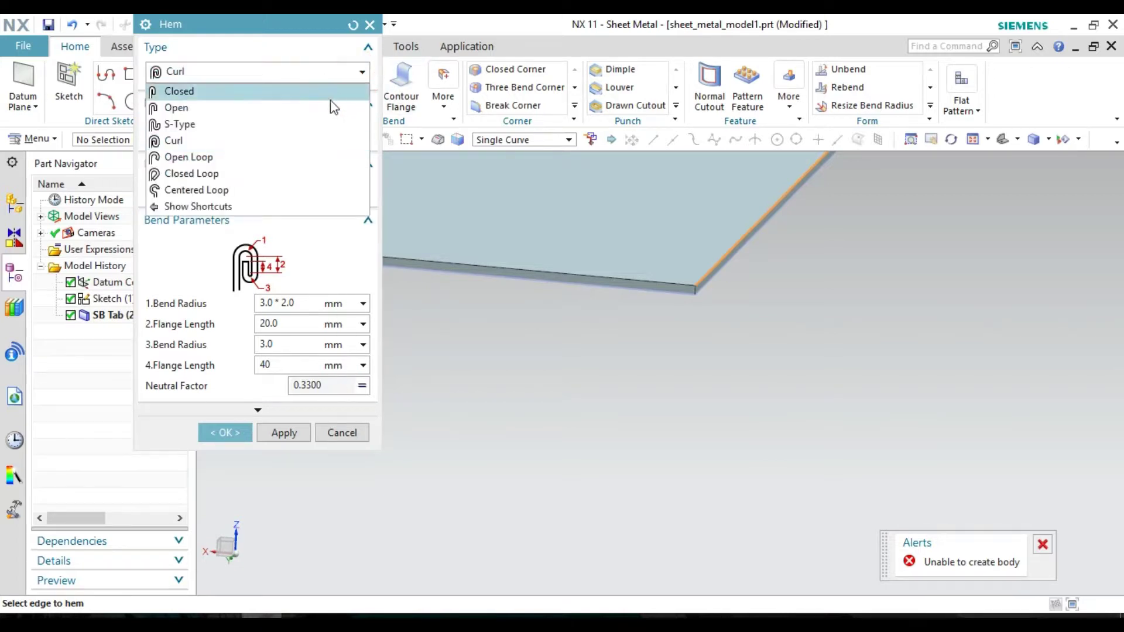
{"action": "left_click", "coordinate": [303, 160]}
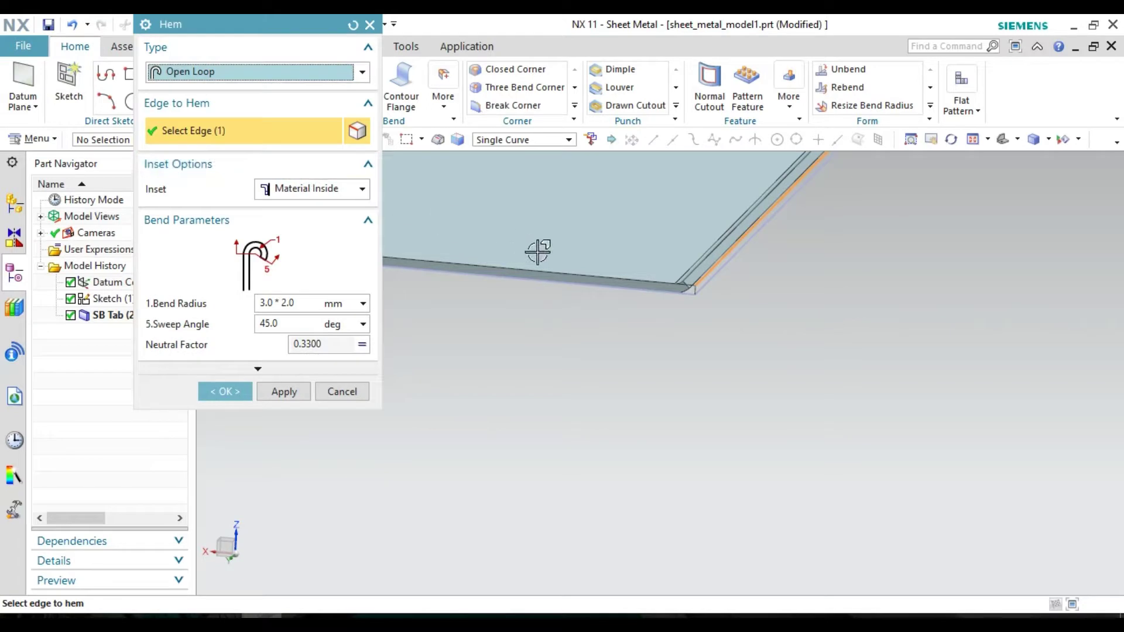
{"action": "scroll", "coordinate": [943, 328], "scroll_direction": "up", "scroll_amount": 3}
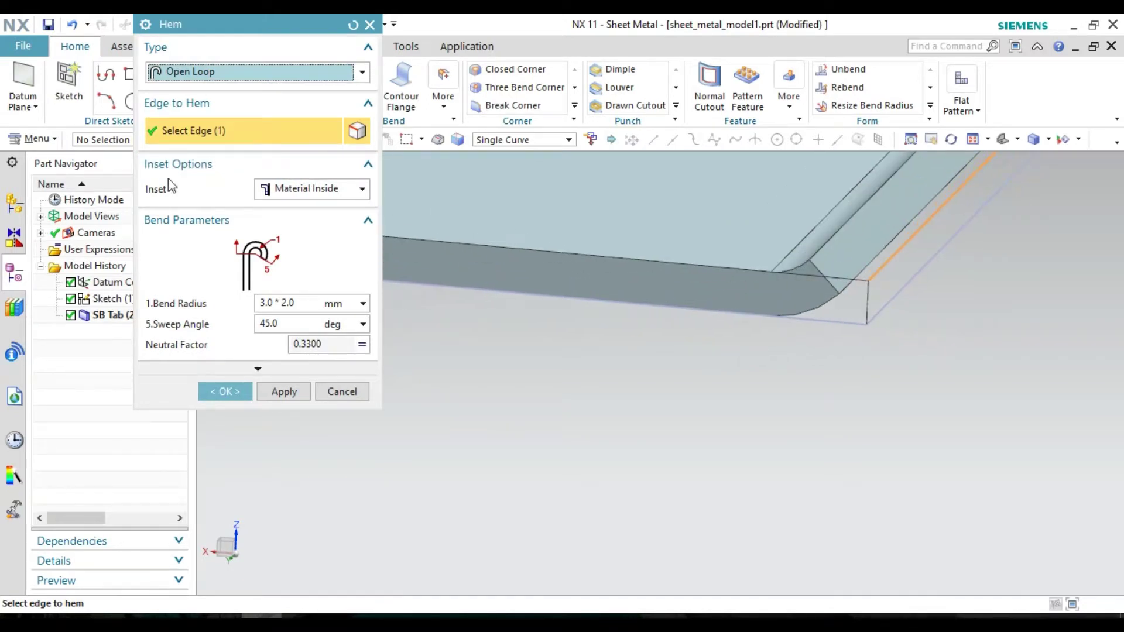
{"action": "left_click", "coordinate": [236, 74]}
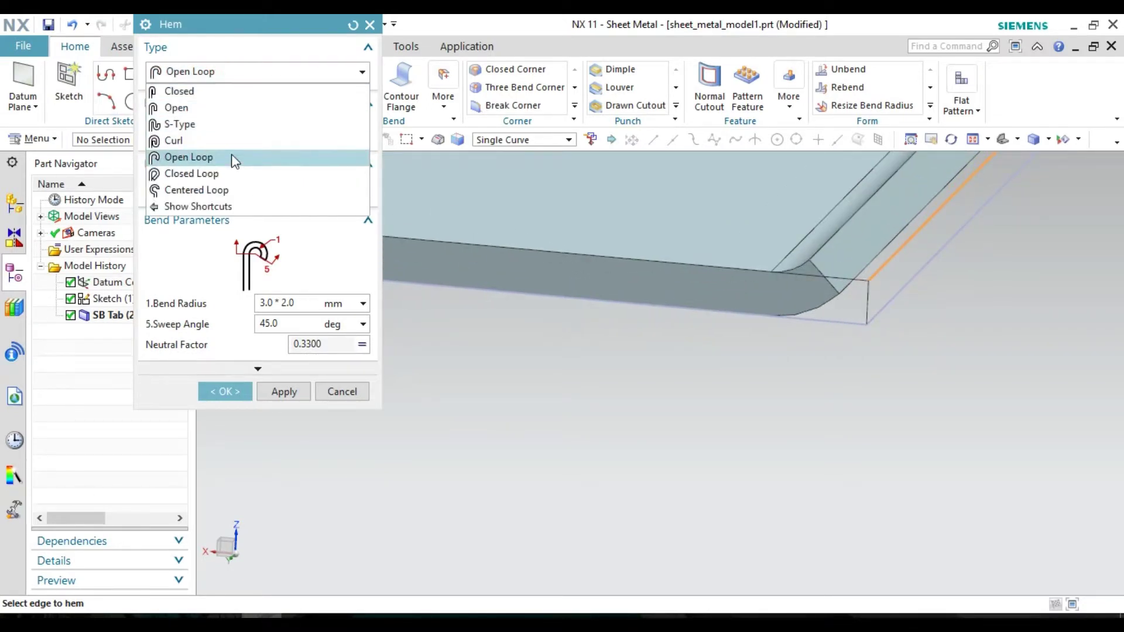
{"action": "left_click", "coordinate": [232, 170]}
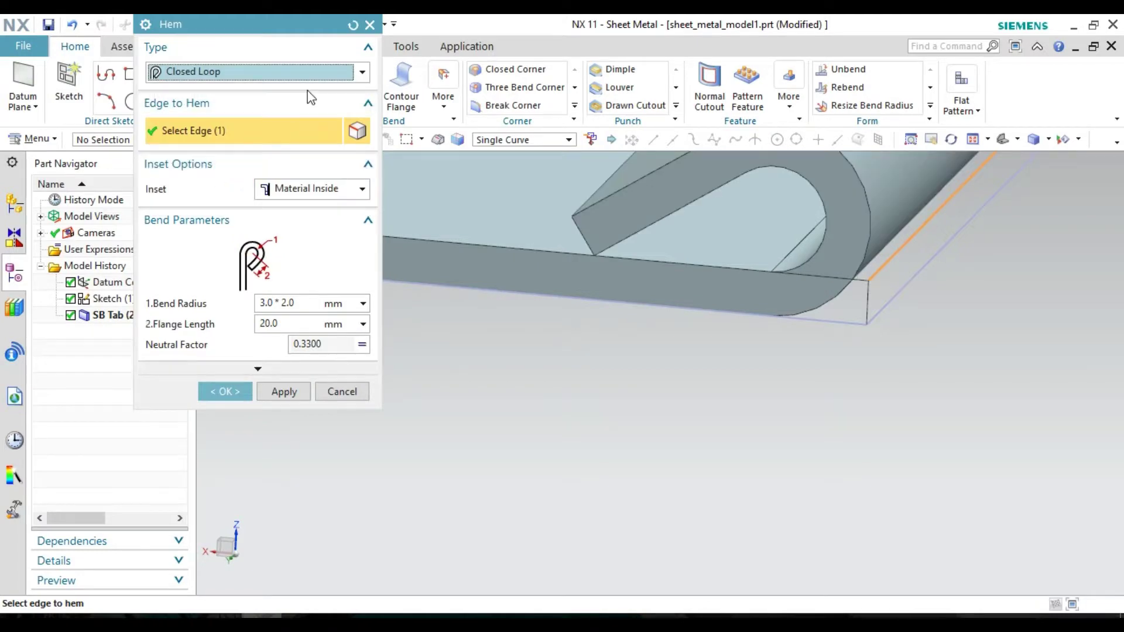
{"action": "left_click", "coordinate": [314, 75]}
{"action": "left_click", "coordinate": [263, 192]}
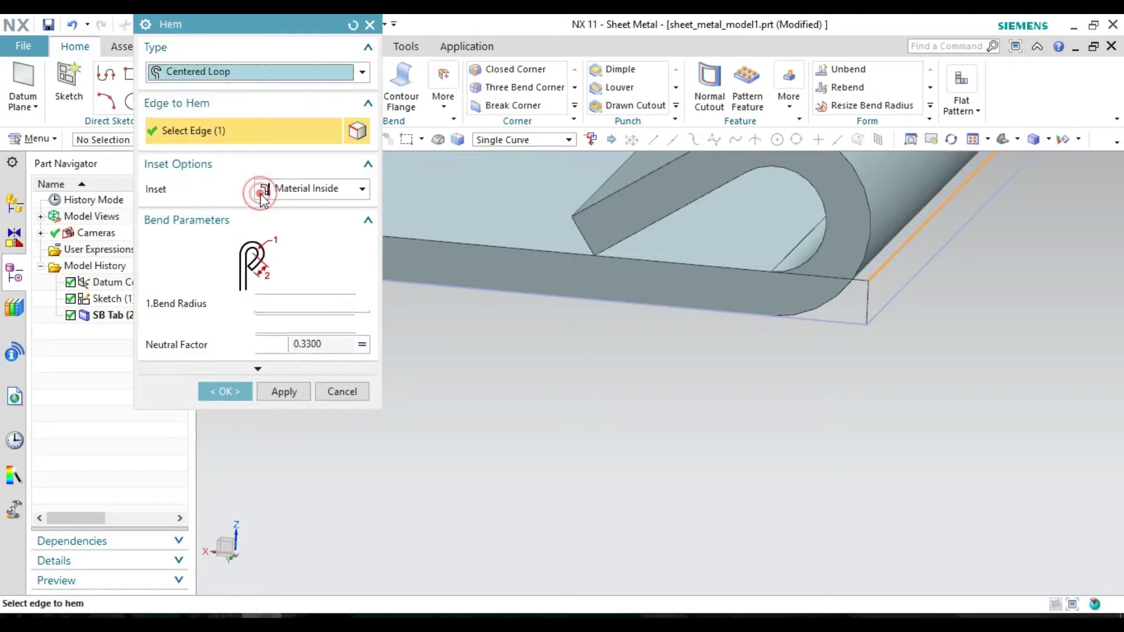
{"action": "left_click", "coordinate": [307, 73]}
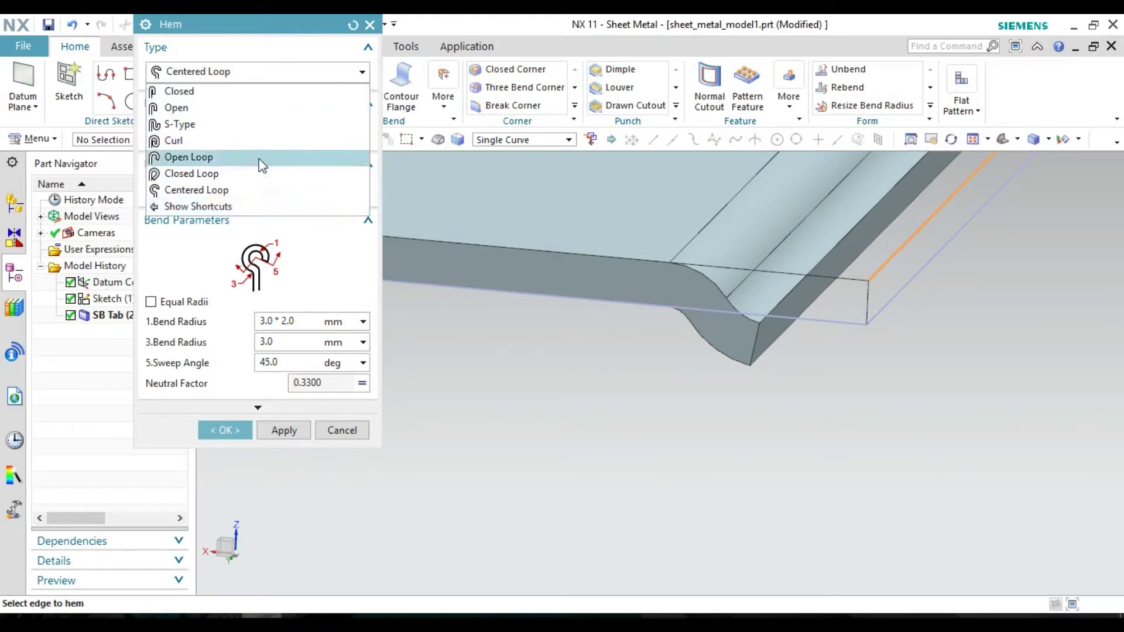
{"action": "left_click", "coordinate": [261, 141]}
Create the hem as a Centered Loop with a 45° sweep angle
{"action": "mouse_move", "coordinate": [730, 334]}
{"action": "middle_mouse_down"}
{"action": "mouse_move", "coordinate": [689, 335]}
{"action": "mouse_move", "coordinate": [694, 346]}
{"action": "middle_mouse_up"}
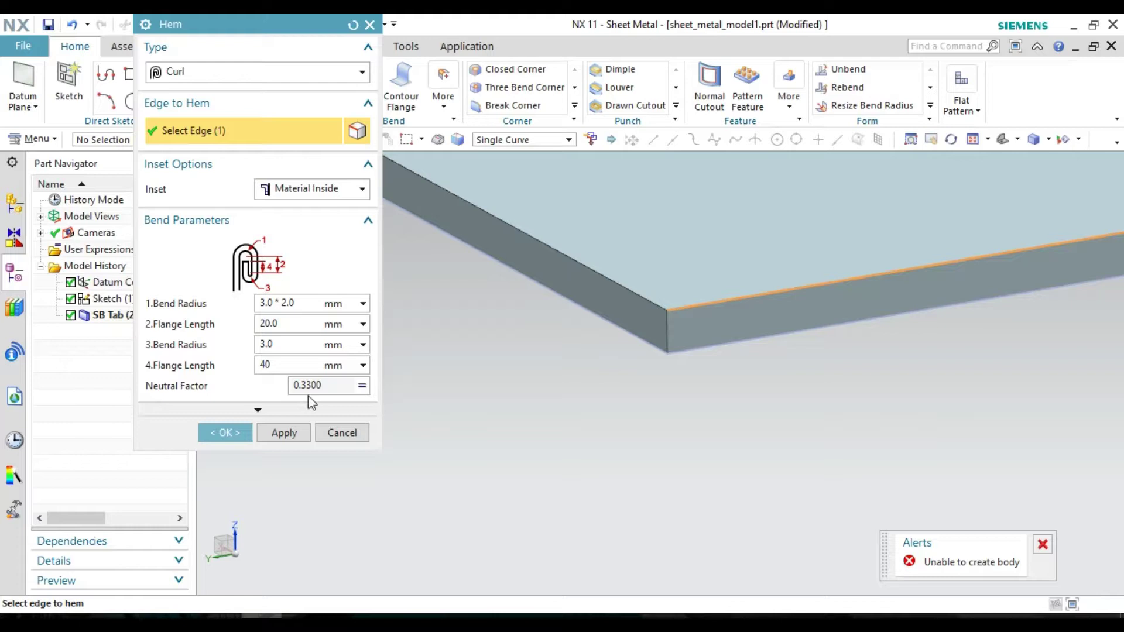
{"action": "left_click", "coordinate": [340, 71]}
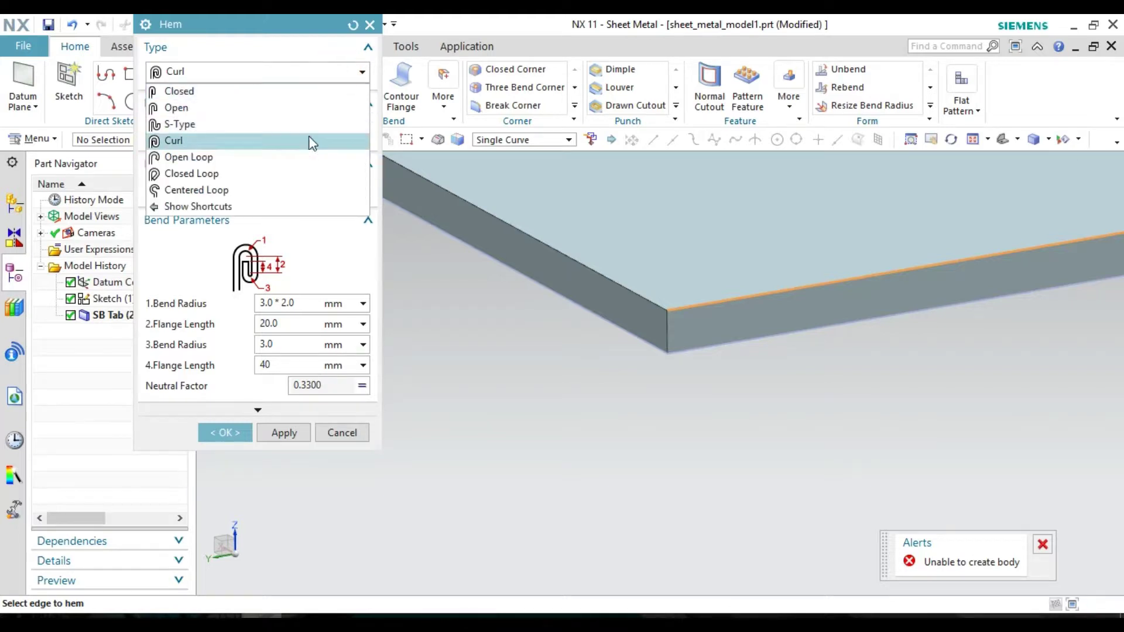
{"action": "left_click", "coordinate": [296, 191]}
{"action": "middle_click_drag", "start_coordinate": [538, 393], "coordinate": [582, 394]}
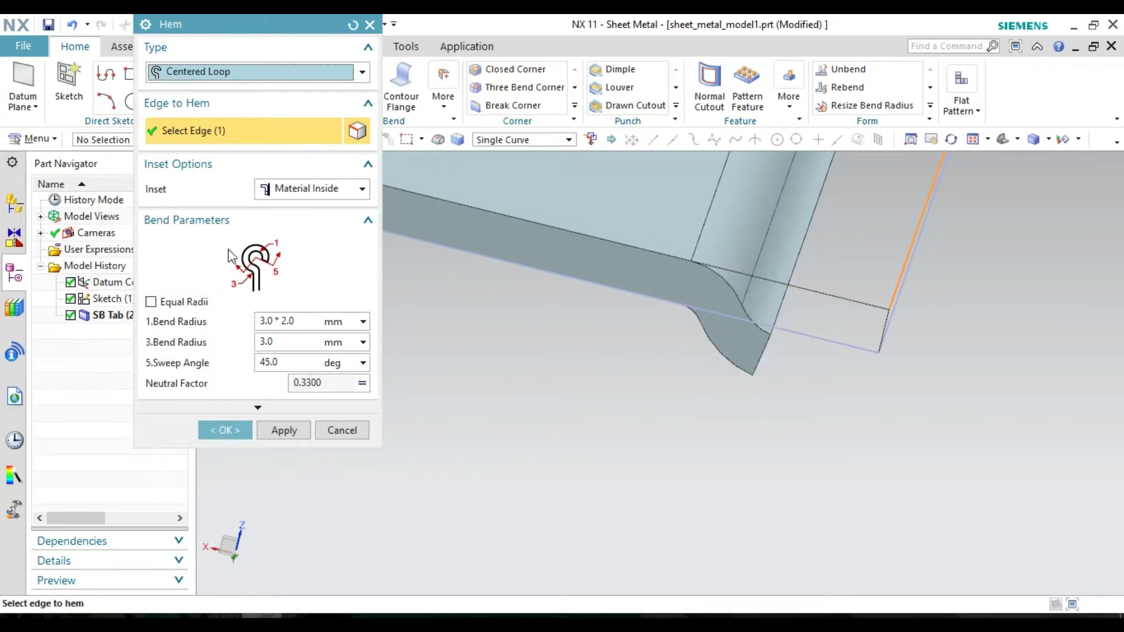
{"action": "left_click", "coordinate": [225, 430]}
Hide the original sketch curve so only the hemmed sheet shows
{"action": "scroll", "coordinate": [567, 451], "scroll_direction": "down", "scroll_amount": 3}
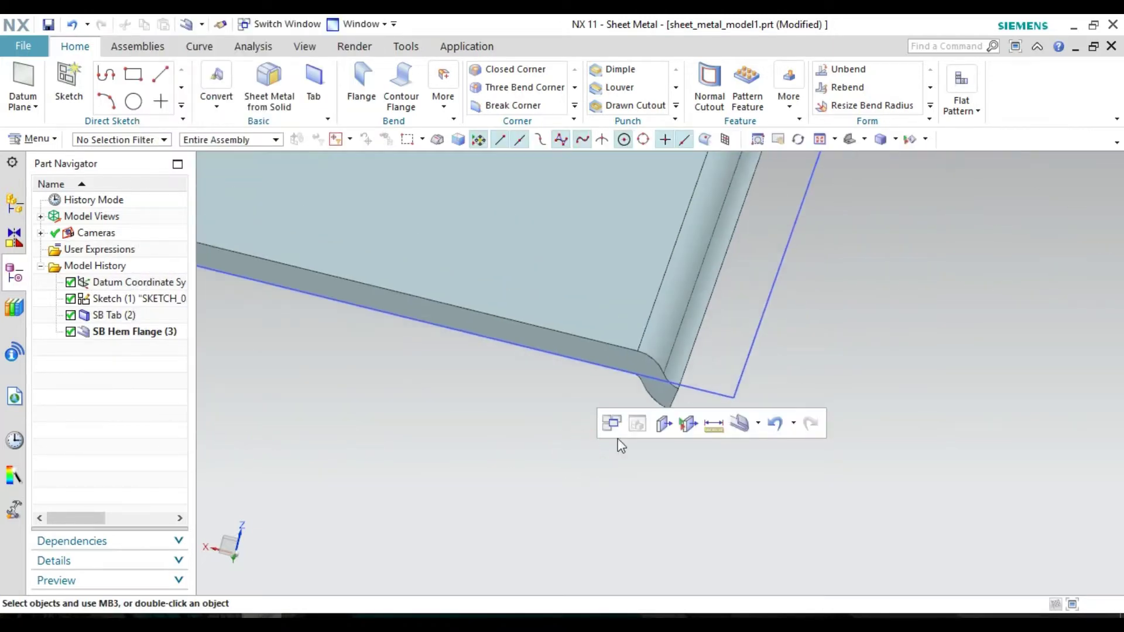
{"action": "middle_click_drag", "start_coordinate": [808, 346], "coordinate": [726, 337]}
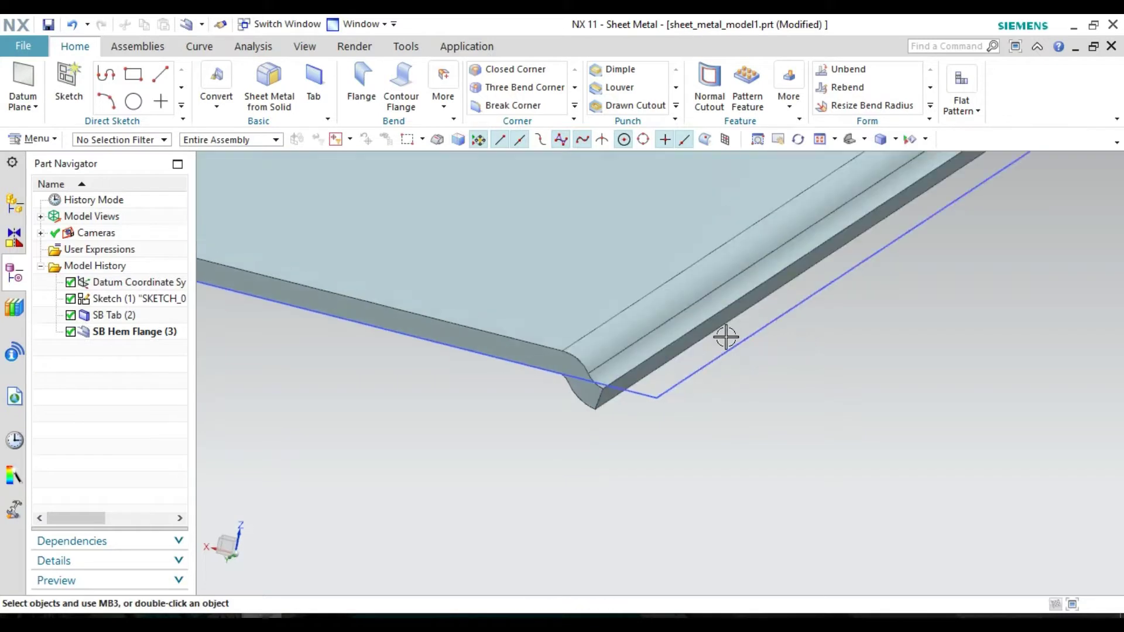
{"action": "left_click", "coordinate": [721, 350]}
{"action": "right_click", "coordinate": [723, 355]}
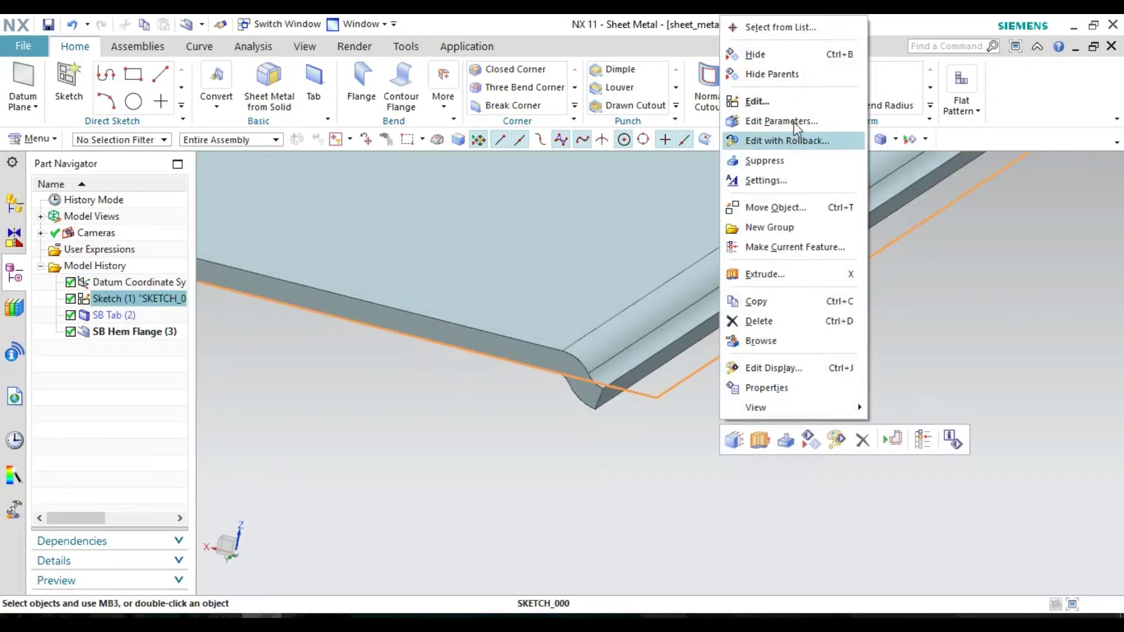
{"action": "left_click", "coordinate": [794, 55]}
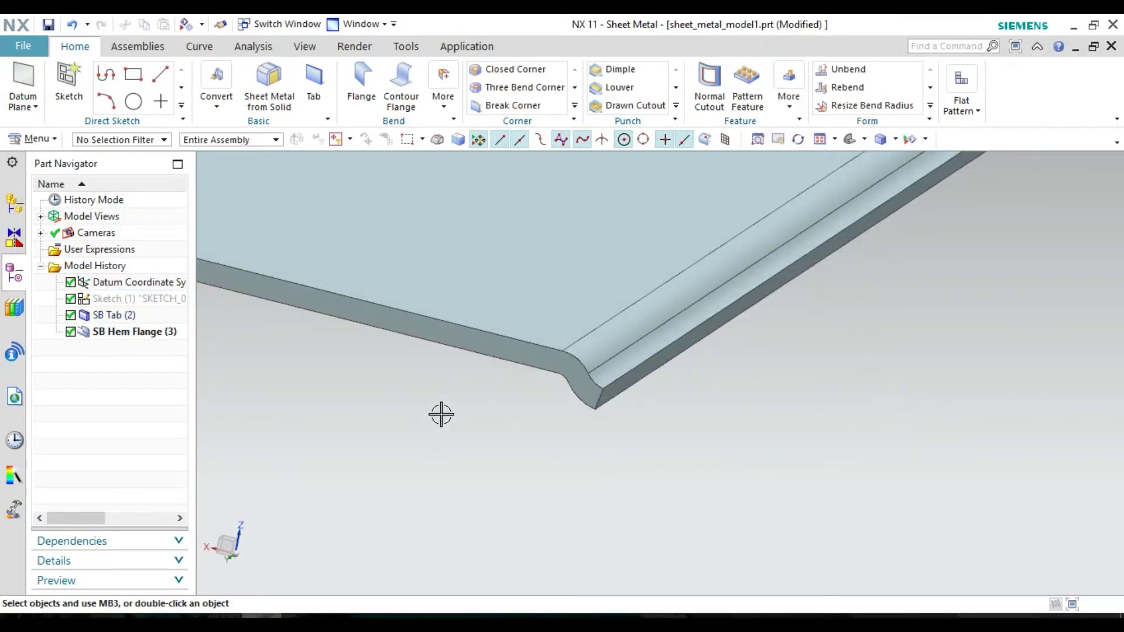
Fit the whole sheet in a trimetric view and orbit to inspect it
{"action": "middle_click_drag", "start_coordinate": [440, 414], "coordinate": [412, 417], "text": "shift"}
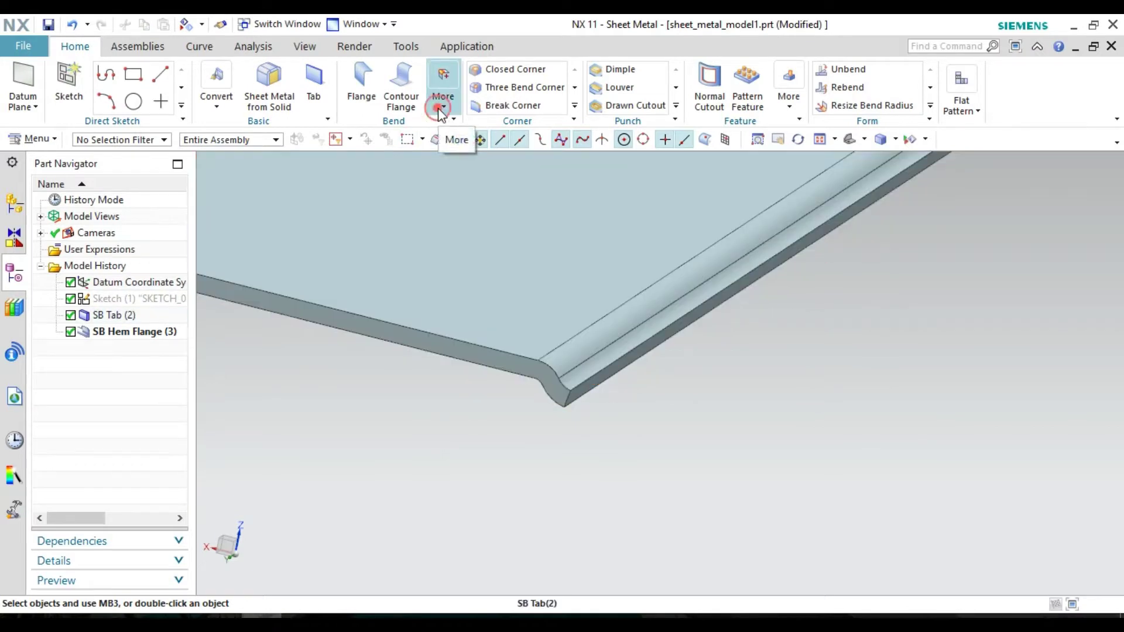
{"action": "left_click", "coordinate": [441, 109]}
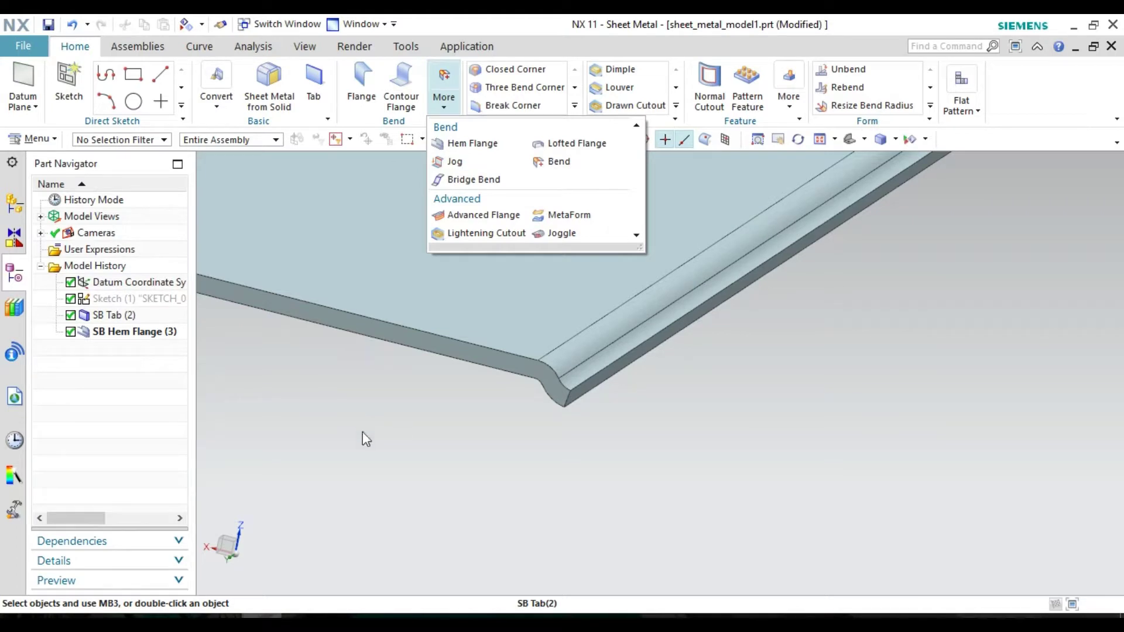
{"action": "scroll", "coordinate": [359, 435], "scroll_direction": "up", "scroll_amount": 2}
{"action": "scroll", "coordinate": [359, 435], "scroll_direction": "up", "scroll_amount": 3}
{"action": "scroll", "coordinate": [359, 435], "scroll_direction": "up", "scroll_amount": 2}
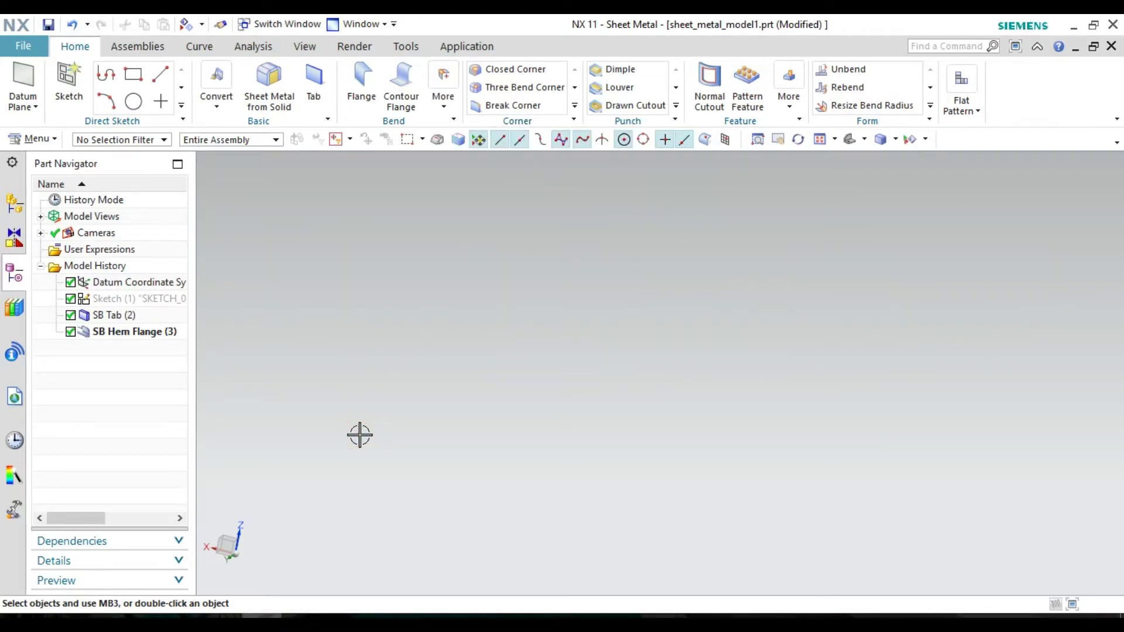
{"action": "scroll", "coordinate": [421, 386], "scroll_direction": "down", "scroll_amount": 5}
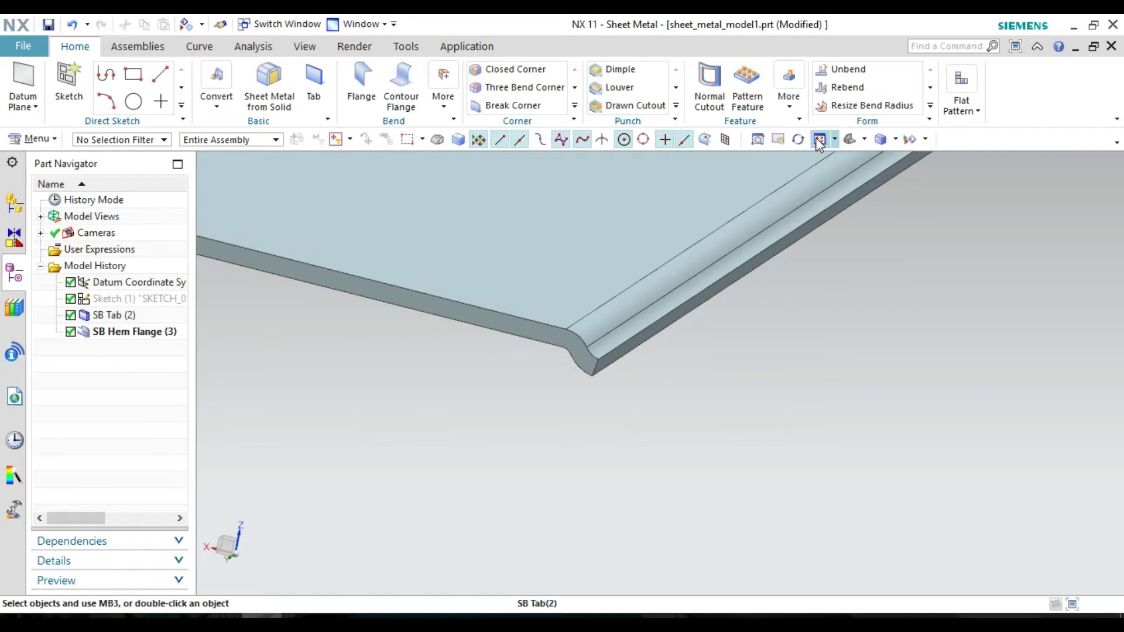
{"action": "left_click", "coordinate": [818, 139]}
{"action": "middle_click_drag", "start_coordinate": [693, 261], "coordinate": [690, 283]}
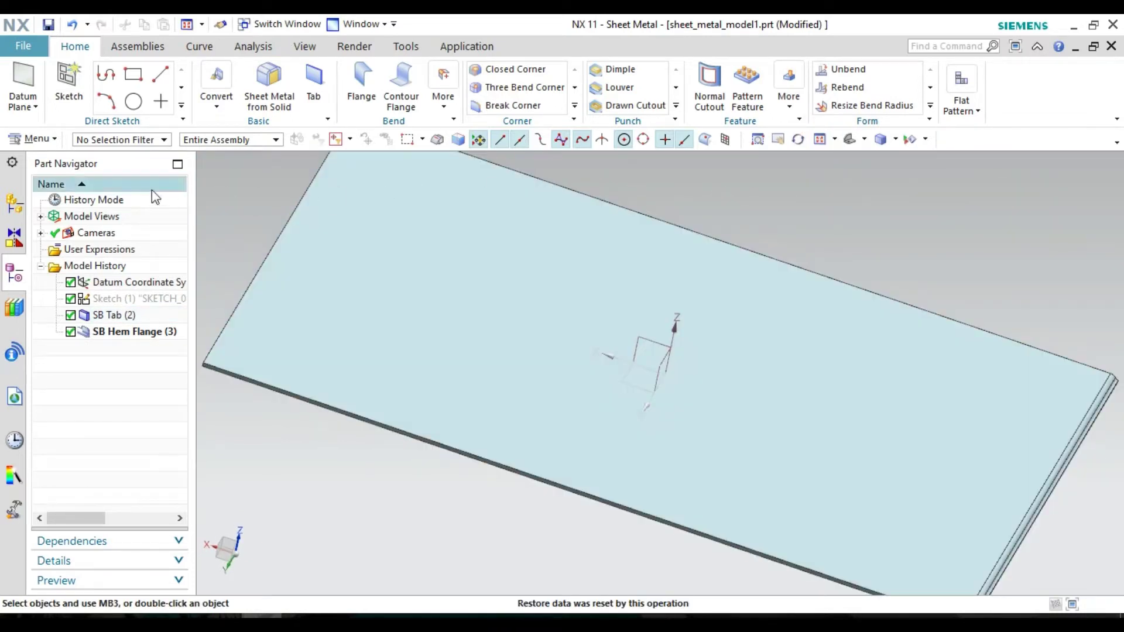
Start a new sketch on the sheet's top face
{"action": "left_click", "coordinate": [68, 79]}
{"action": "left_click", "coordinate": [469, 332]}
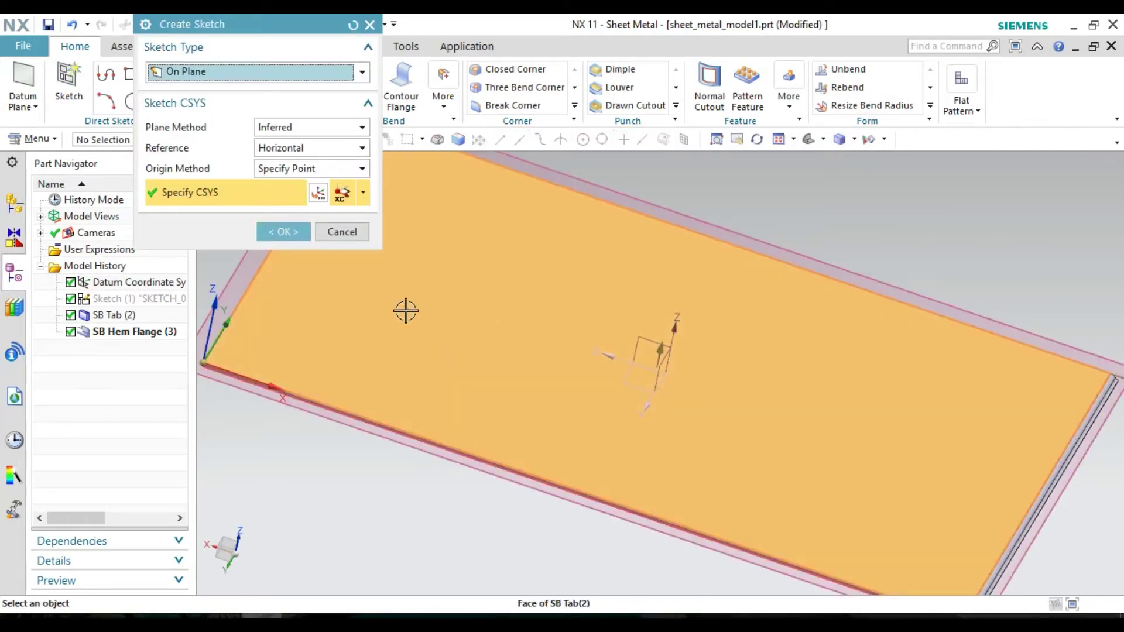
{"action": "left_click", "coordinate": [289, 237]}
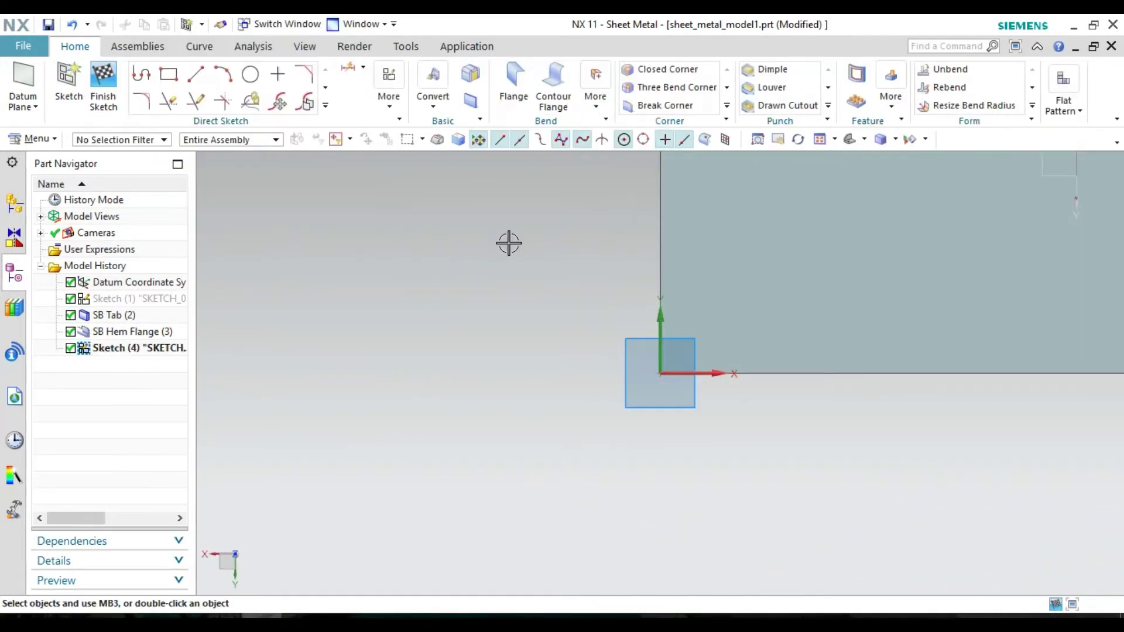
{"action": "left_click", "coordinate": [820, 139]}
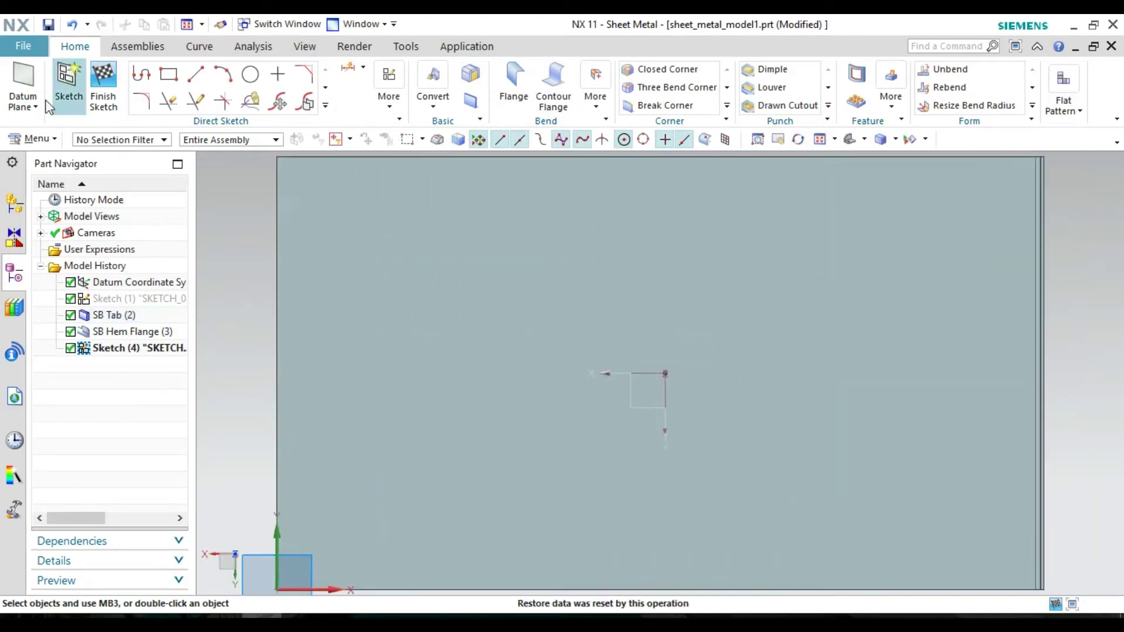
Draw a vertical line across the sheet past both edges and finish the sketch
{"action": "left_click", "coordinate": [195, 74]}
{"action": "scroll", "coordinate": [398, 305], "scroll_direction": "up", "scroll_amount": 3}
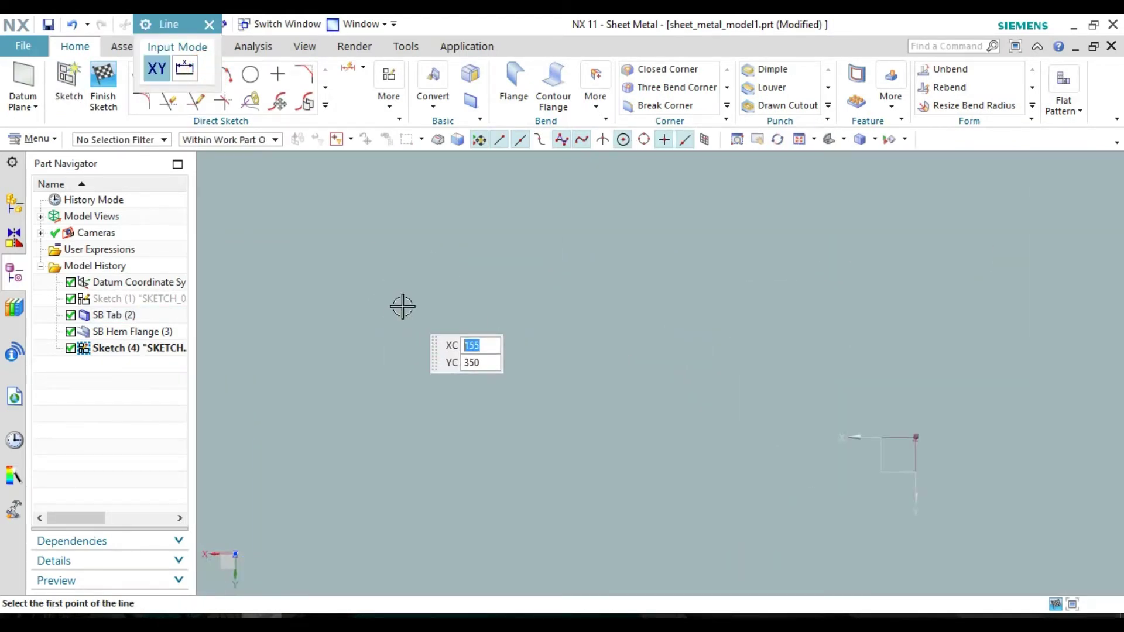
{"action": "scroll", "coordinate": [403, 306], "scroll_direction": "down", "scroll_amount": 5}
{"action": "left_click", "coordinate": [537, 189]}
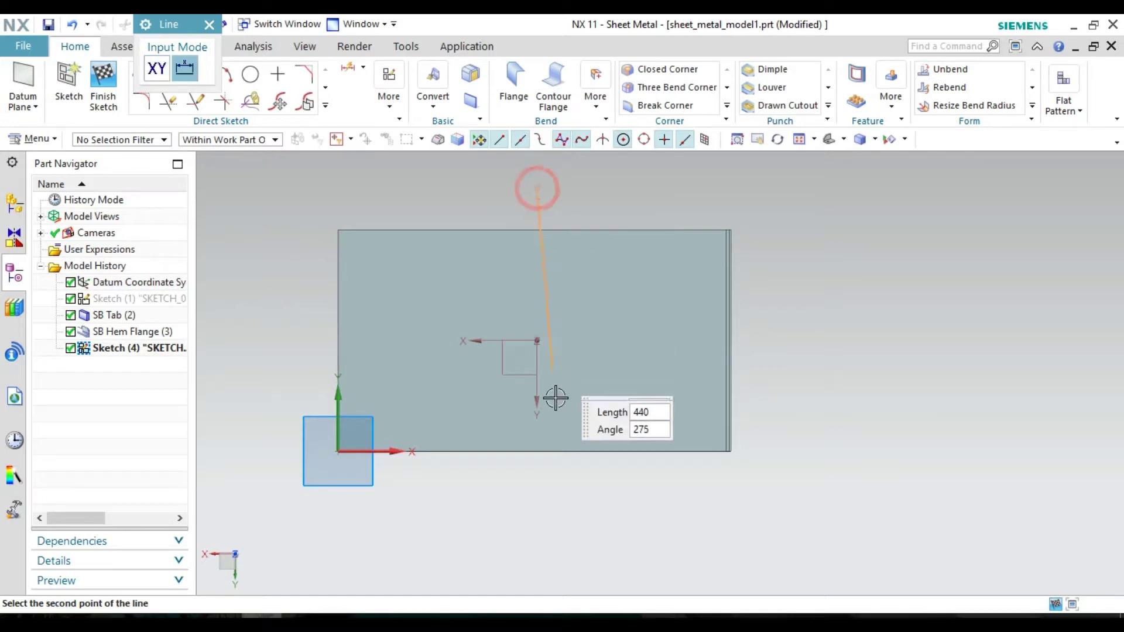
{"action": "left_click", "coordinate": [537, 513]}
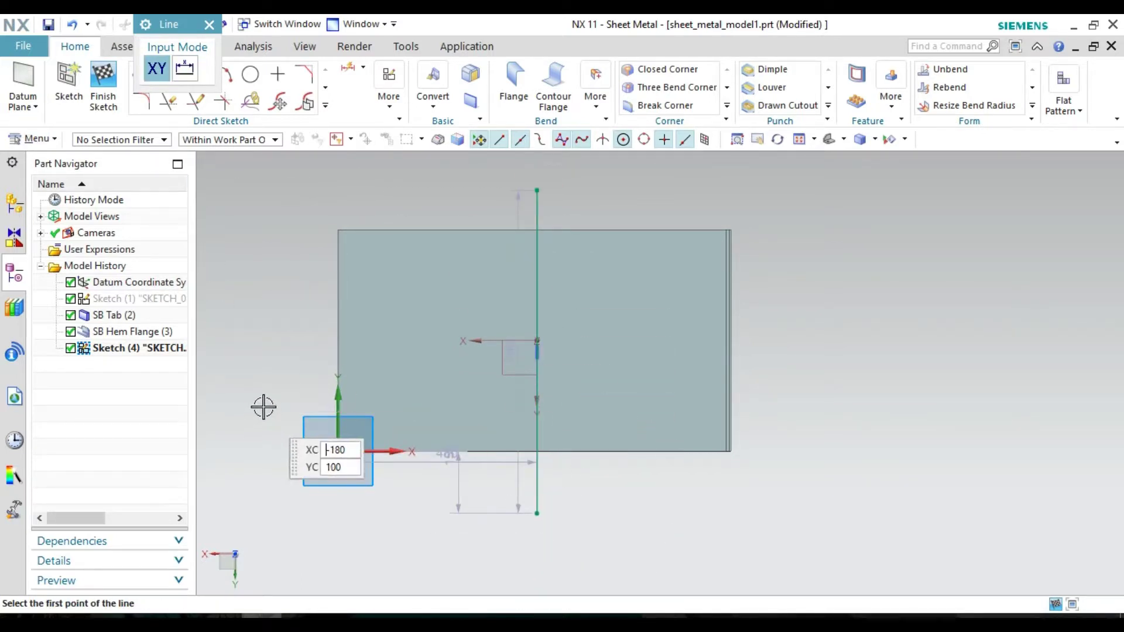
{"action": "left_click", "coordinate": [104, 101]}
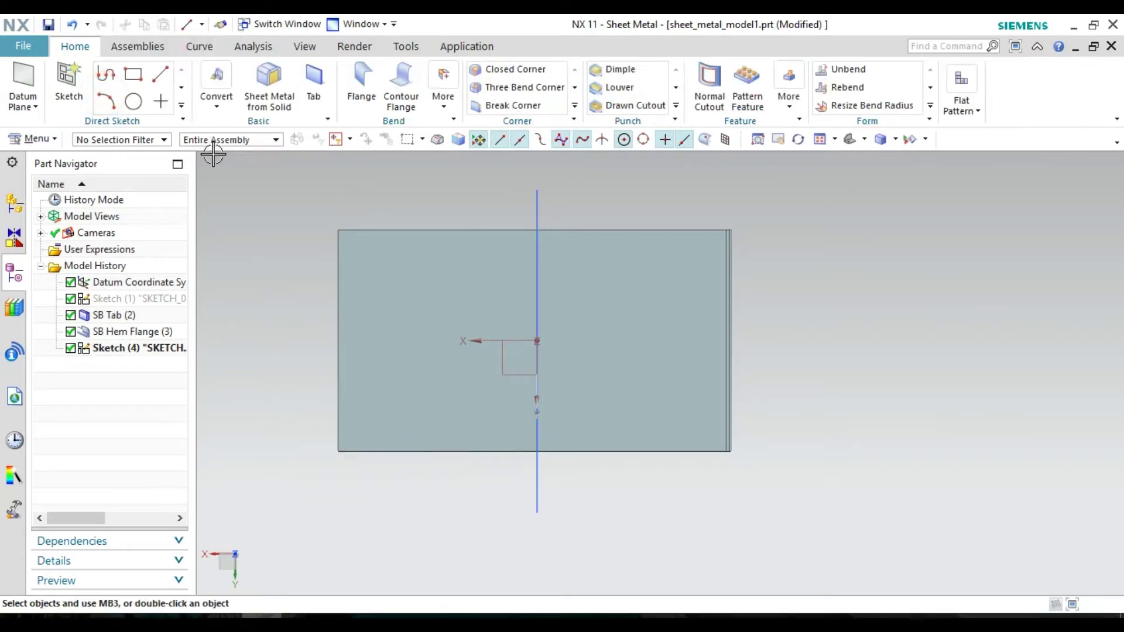
Start a jog using the vertical sketch line as the jog line
{"action": "left_click", "coordinate": [444, 99]}
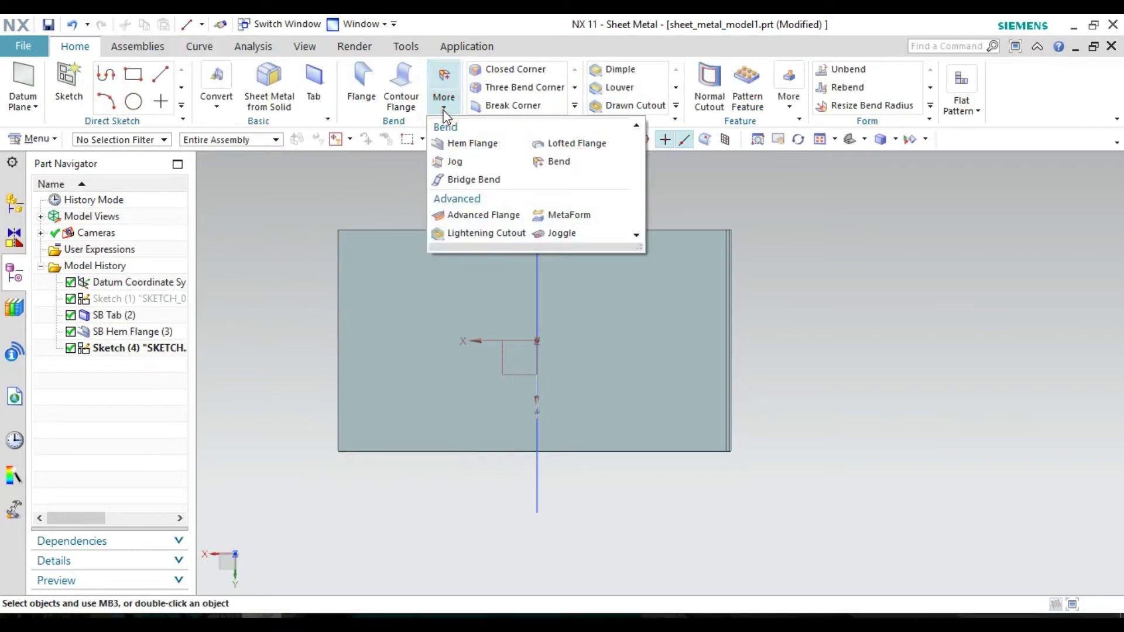
{"action": "left_click", "coordinate": [455, 163]}
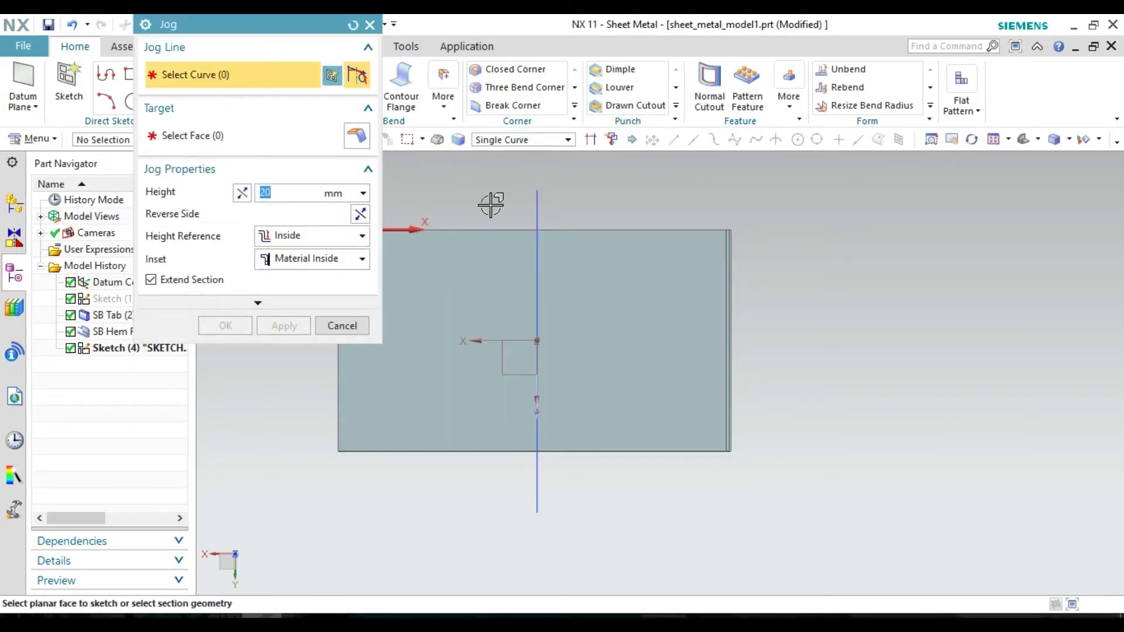
{"action": "left_click", "coordinate": [537, 195]}
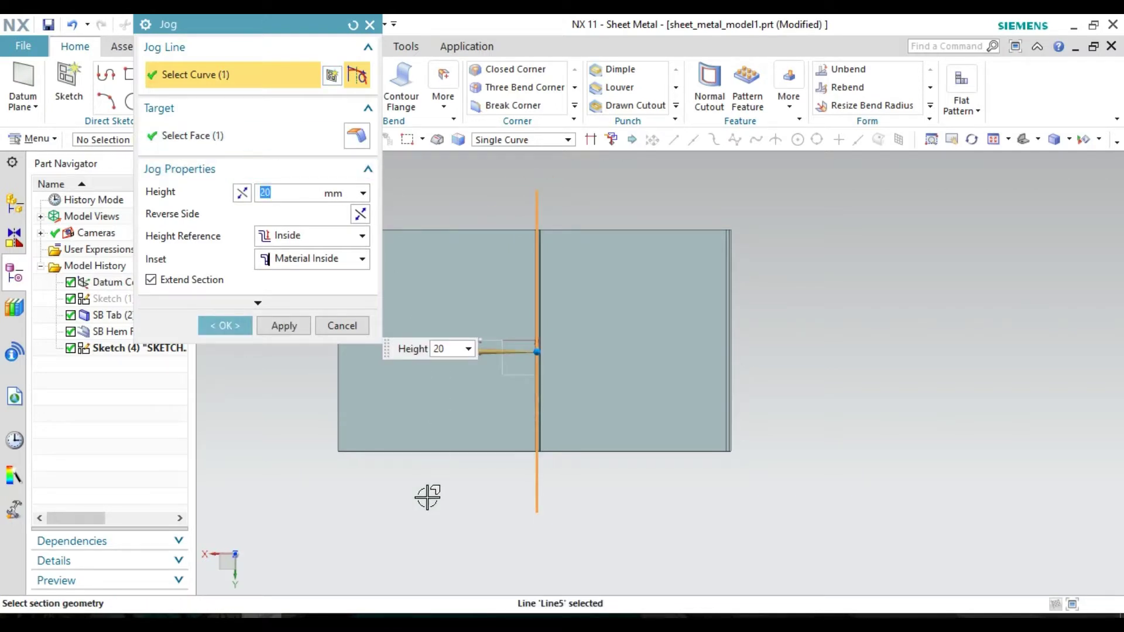
{"action": "mouse_move", "coordinate": [428, 501]}
{"action": "middle_mouse_down"}
{"action": "mouse_move", "coordinate": [431, 436]}
{"action": "mouse_move", "coordinate": [409, 430]}
{"action": "mouse_move", "coordinate": [431, 429]}
{"action": "middle_mouse_up"}
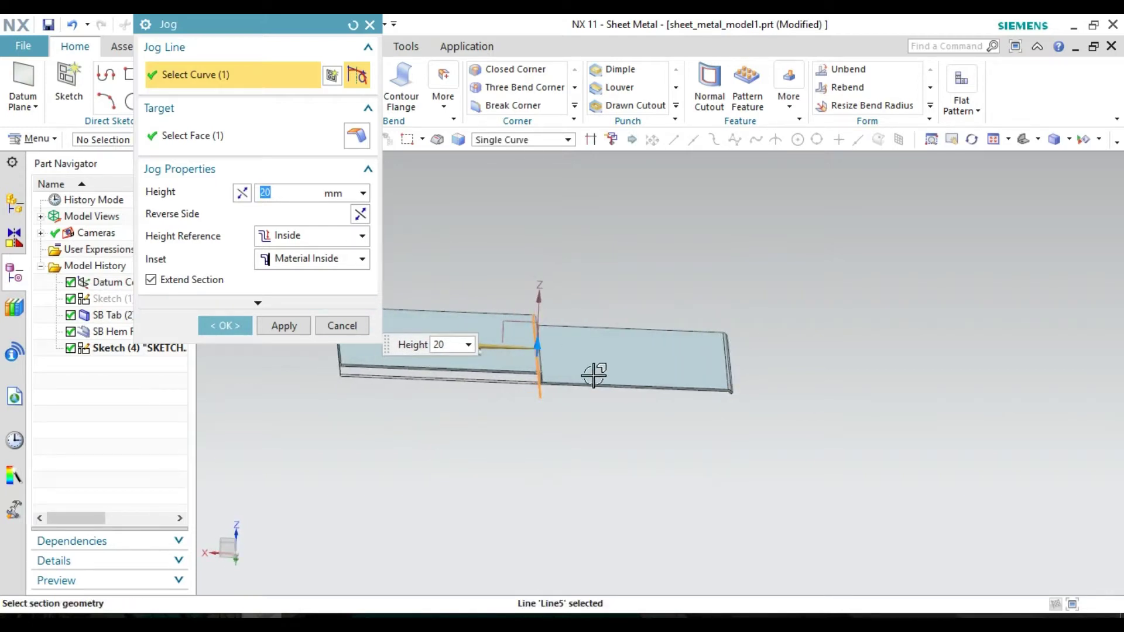
{"action": "scroll", "coordinate": [526, 444], "scroll_direction": "down", "scroll_amount": 2}
{"action": "scroll", "coordinate": [526, 444], "scroll_direction": "up", "scroll_amount": 2}
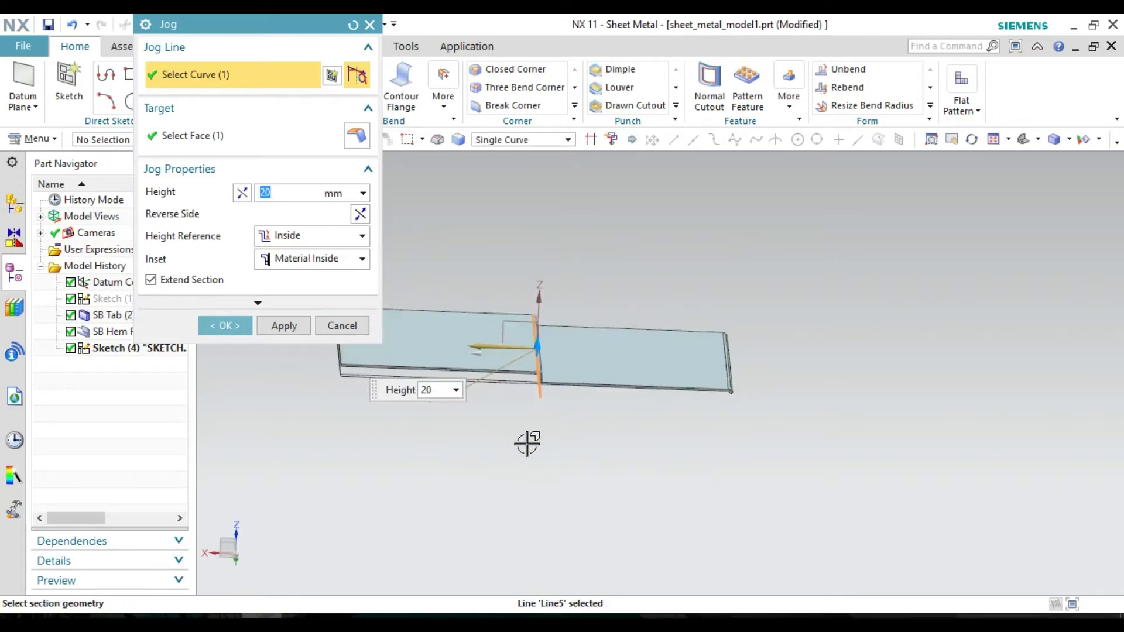
{"action": "scroll", "coordinate": [527, 443], "scroll_direction": "up", "scroll_amount": 2}
{"action": "mouse_move", "coordinate": [527, 443]}
{"action": "middle_mouse_down"}
{"action": "mouse_move", "coordinate": [527, 407]}
{"action": "mouse_move", "coordinate": [527, 427]}
{"action": "mouse_move", "coordinate": [517, 427]}
{"action": "mouse_move", "coordinate": [495, 377]}
{"action": "middle_mouse_up"}
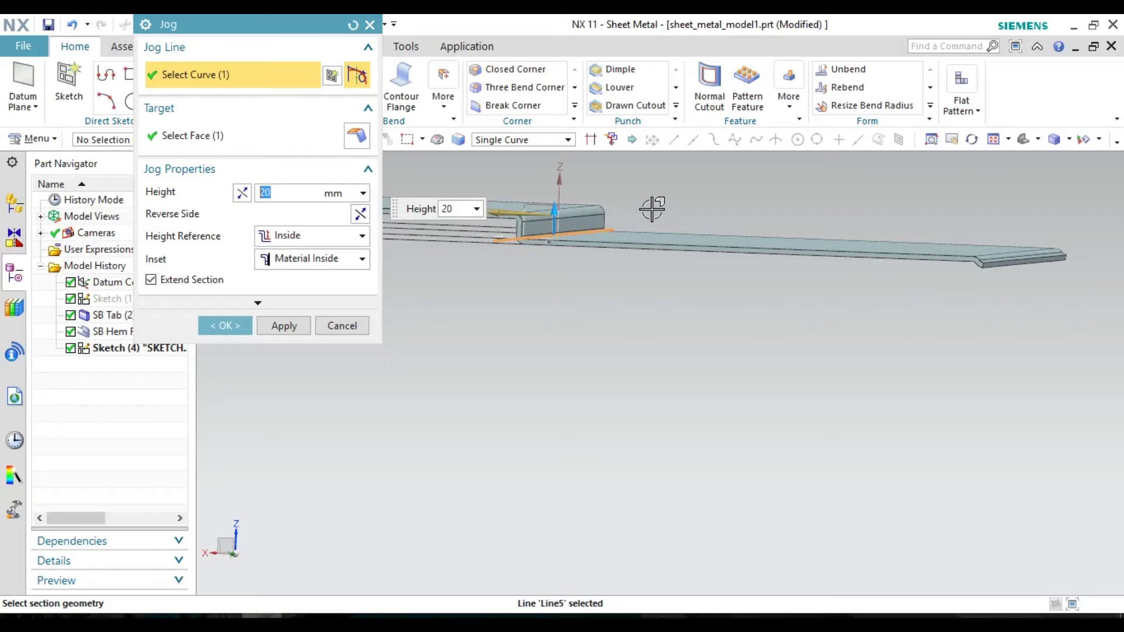
{"action": "middle_click_drag", "start_coordinate": [667, 210], "coordinate": [642, 226]}
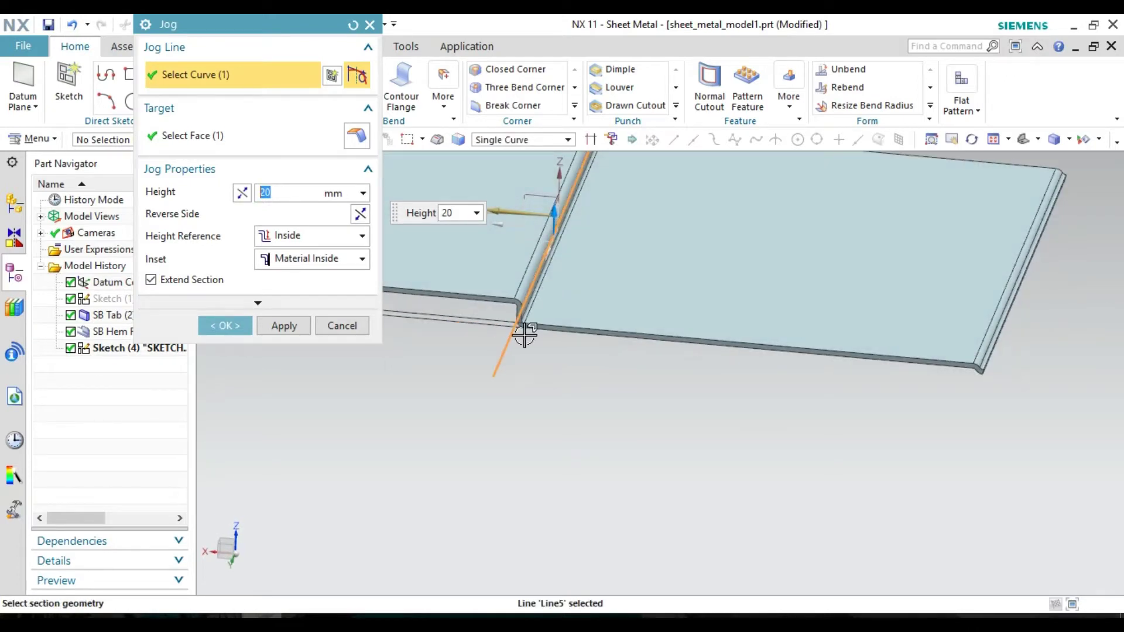
Set the jog height to 50 mm
{"action": "left_click", "coordinate": [242, 194]}
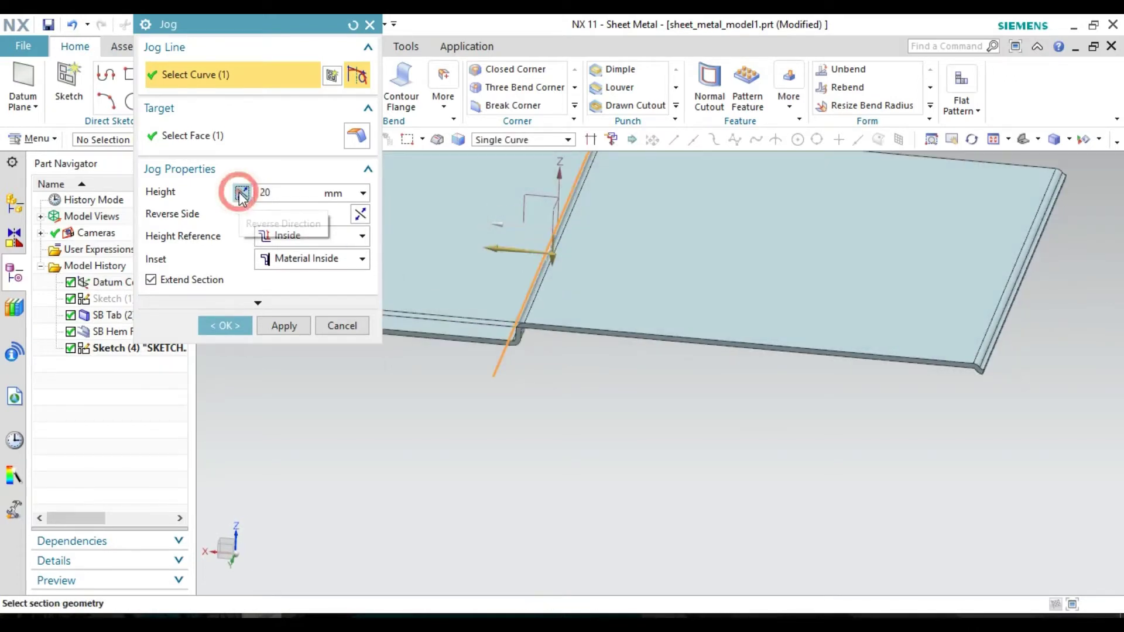
{"action": "double_click", "coordinate": [289, 192]}
{"action": "type", "text": "50"}
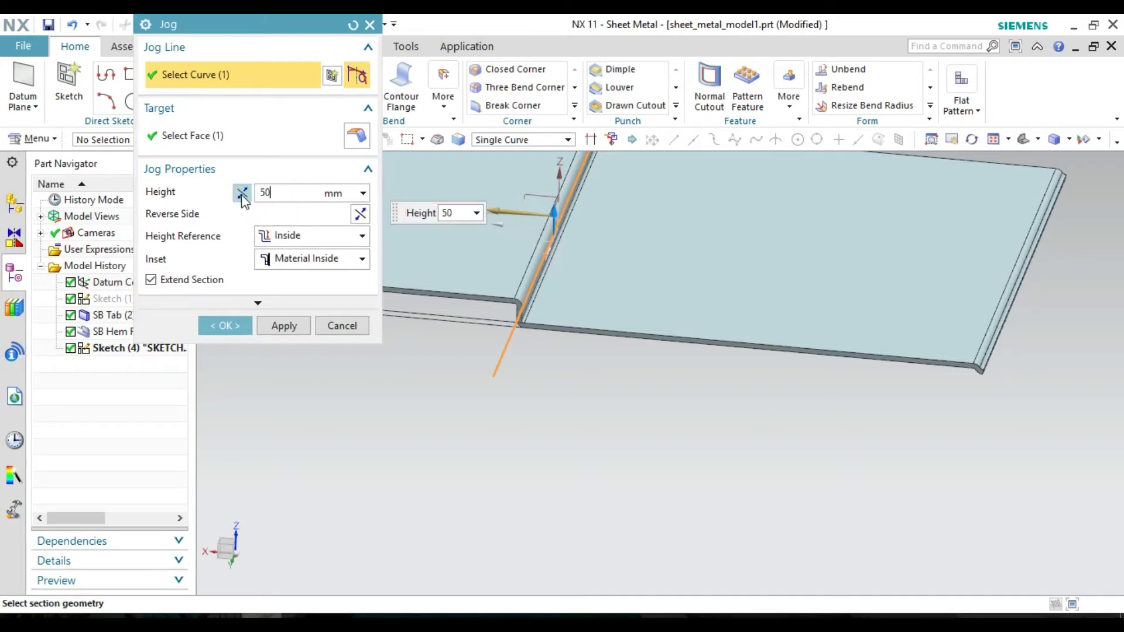
{"action": "left_click", "coordinate": [242, 194]}
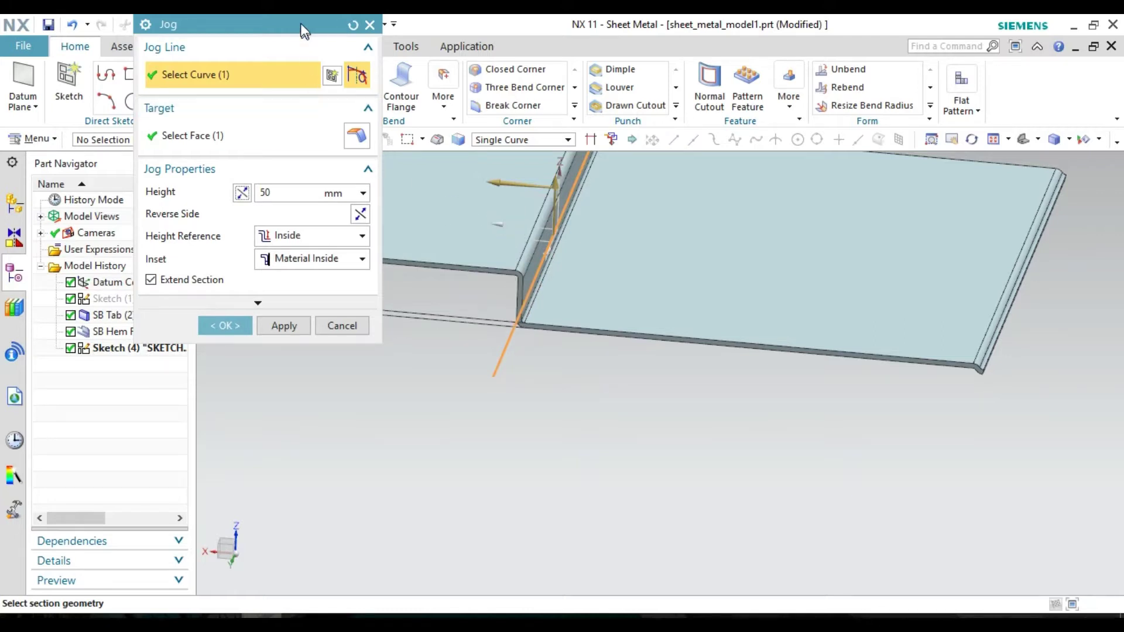
{"action": "left_click_drag", "start_coordinate": [301, 24], "coordinate": [252, 38]}
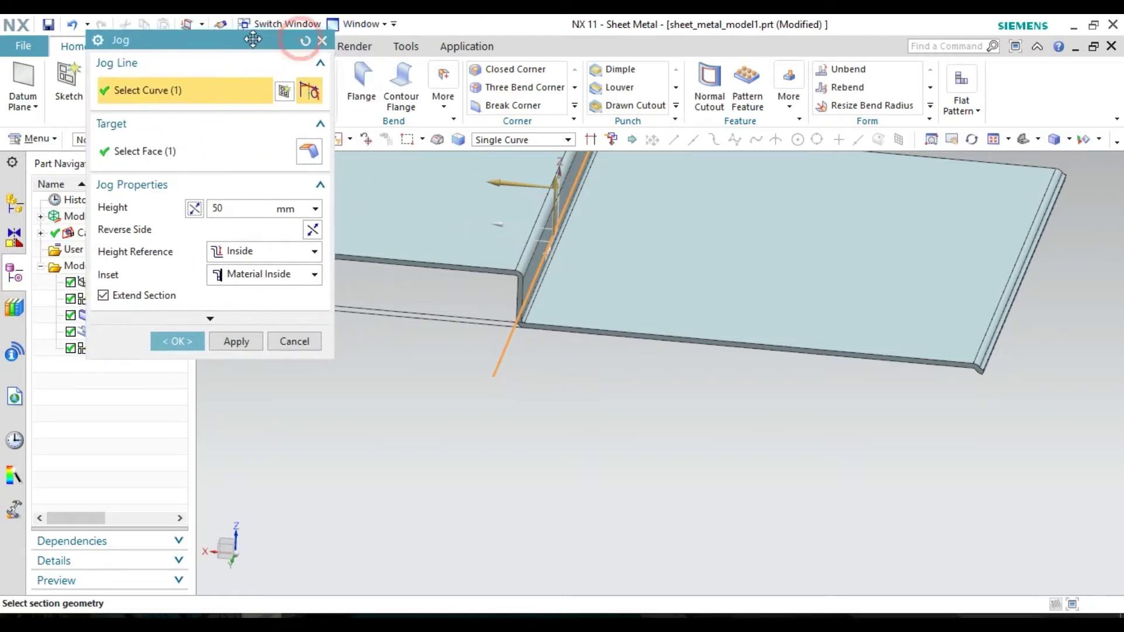
Keep height reference Inside and inset Material Inside after trying the Outside alternatives
{"action": "left_click", "coordinate": [315, 254]}
{"action": "left_click", "coordinate": [292, 287]}
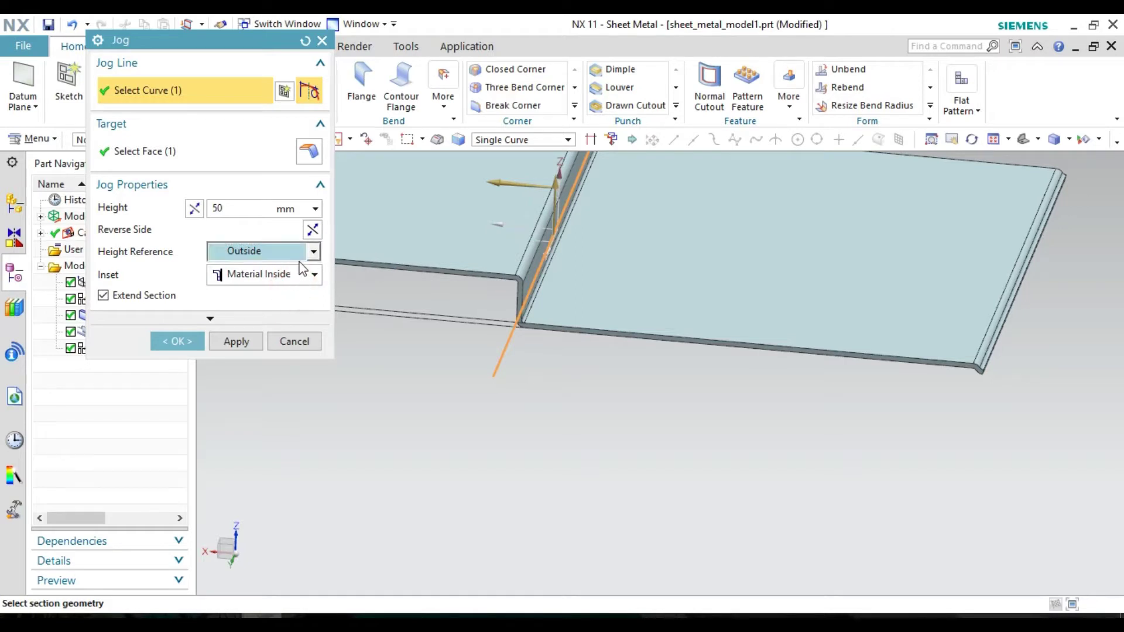
{"action": "left_click", "coordinate": [313, 251]}
{"action": "left_click", "coordinate": [291, 271]}
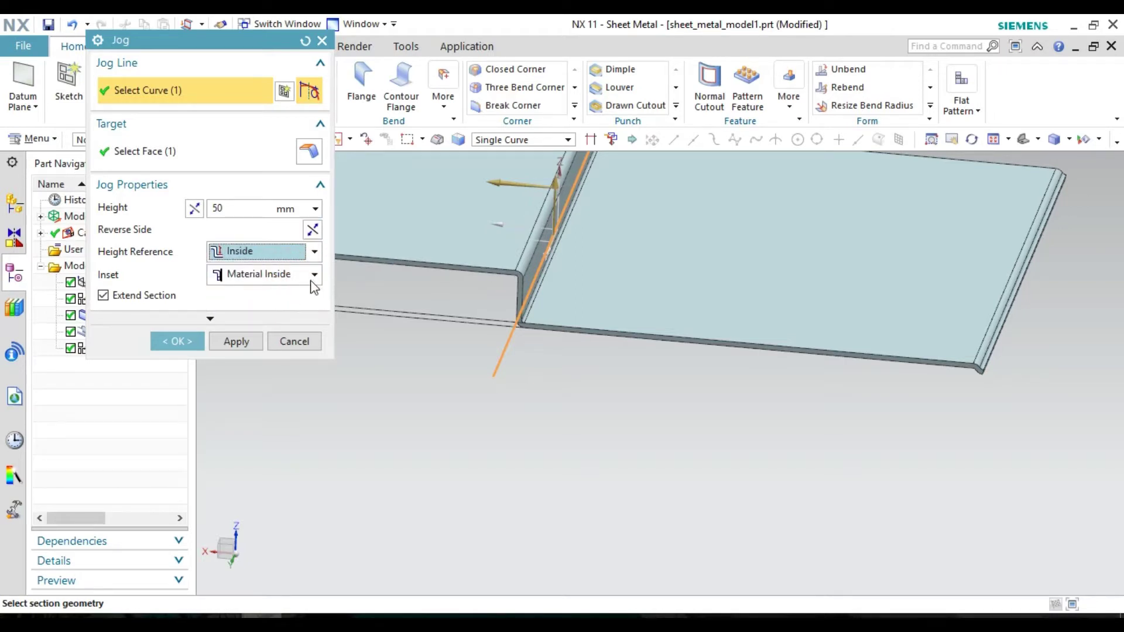
{"action": "left_click", "coordinate": [313, 282]}
{"action": "left_click", "coordinate": [281, 309]}
{"action": "left_click", "coordinate": [307, 276]}
{"action": "left_click", "coordinate": [281, 294]}
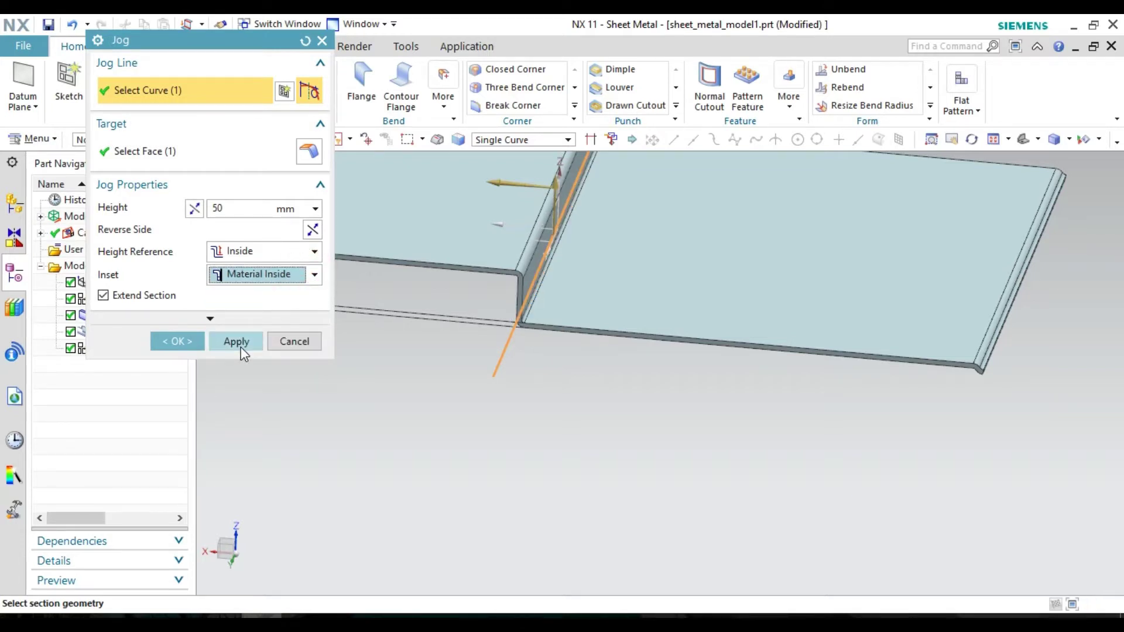
Apply the jog, then undo it with Ctrl+Z to leave the plate flat
{"action": "left_click", "coordinate": [177, 340]}
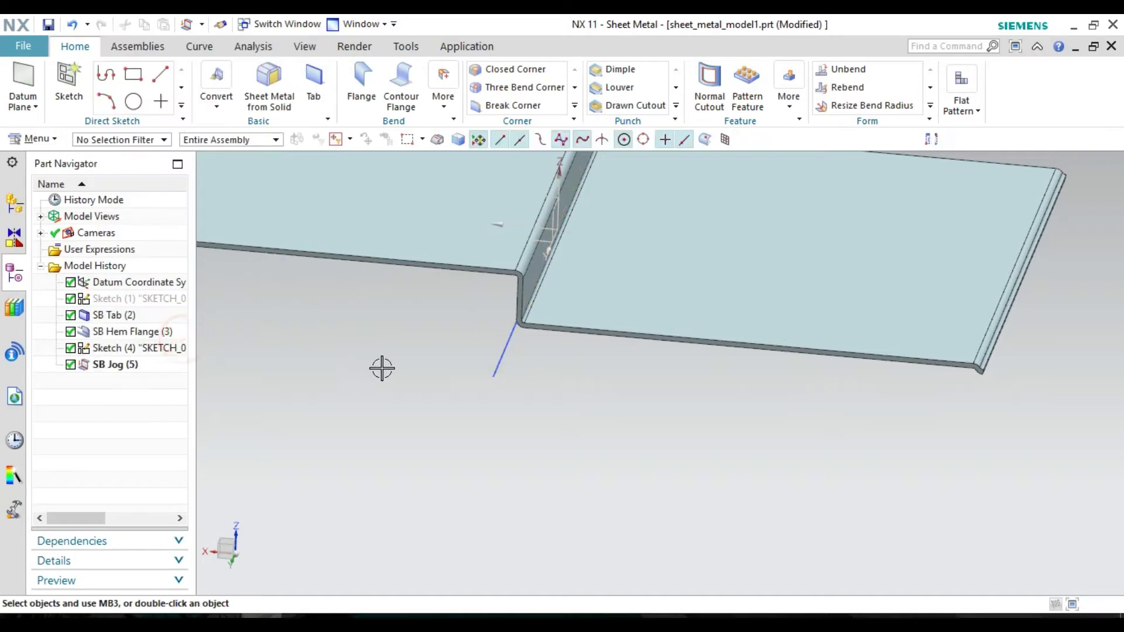
{"action": "mouse_move", "coordinate": [422, 384]}
{"action": "middle_mouse_down"}
{"action": "mouse_move", "coordinate": [441, 357]}
{"action": "mouse_move", "coordinate": [416, 378]}
{"action": "middle_mouse_up"}
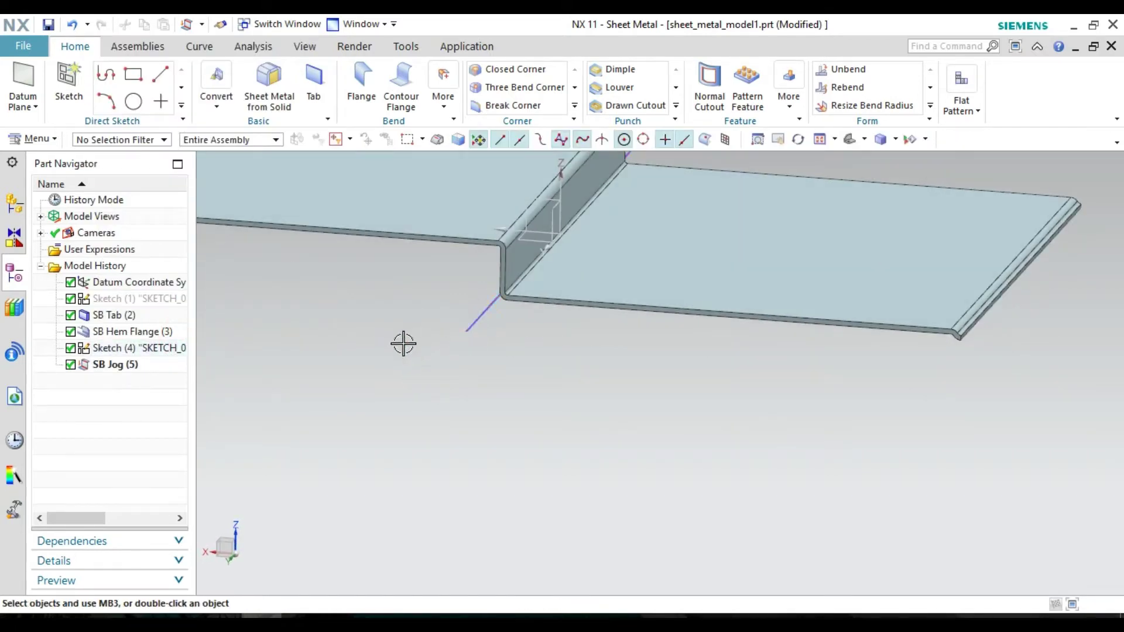
{"action": "middle_click_drag", "start_coordinate": [408, 344], "coordinate": [417, 347]}
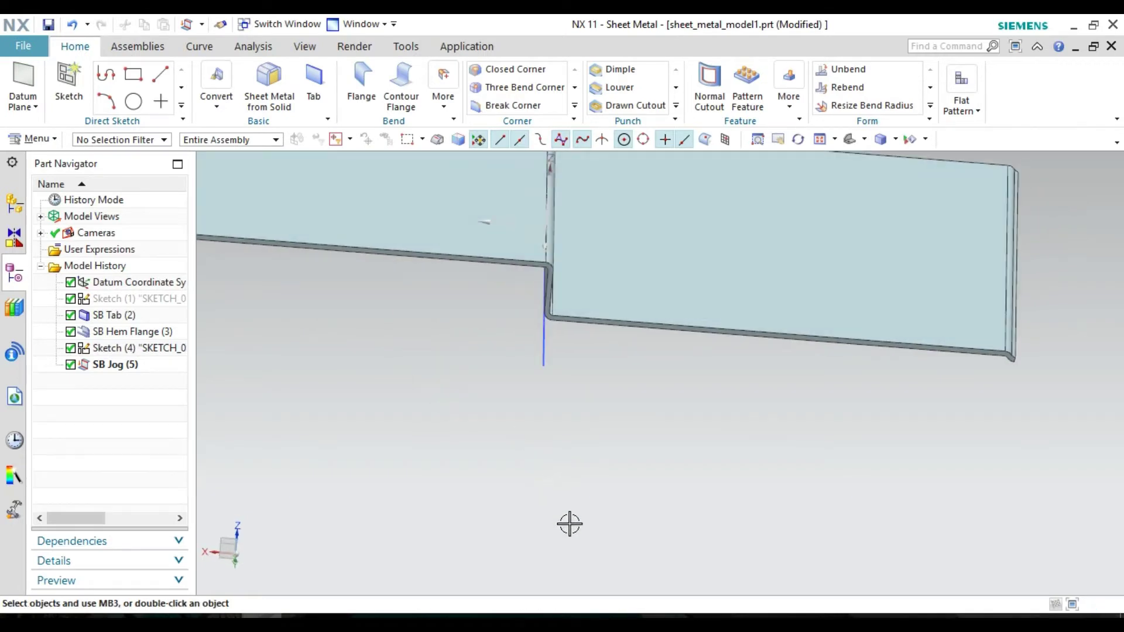
{"action": "key", "text": "ctrl+z"}
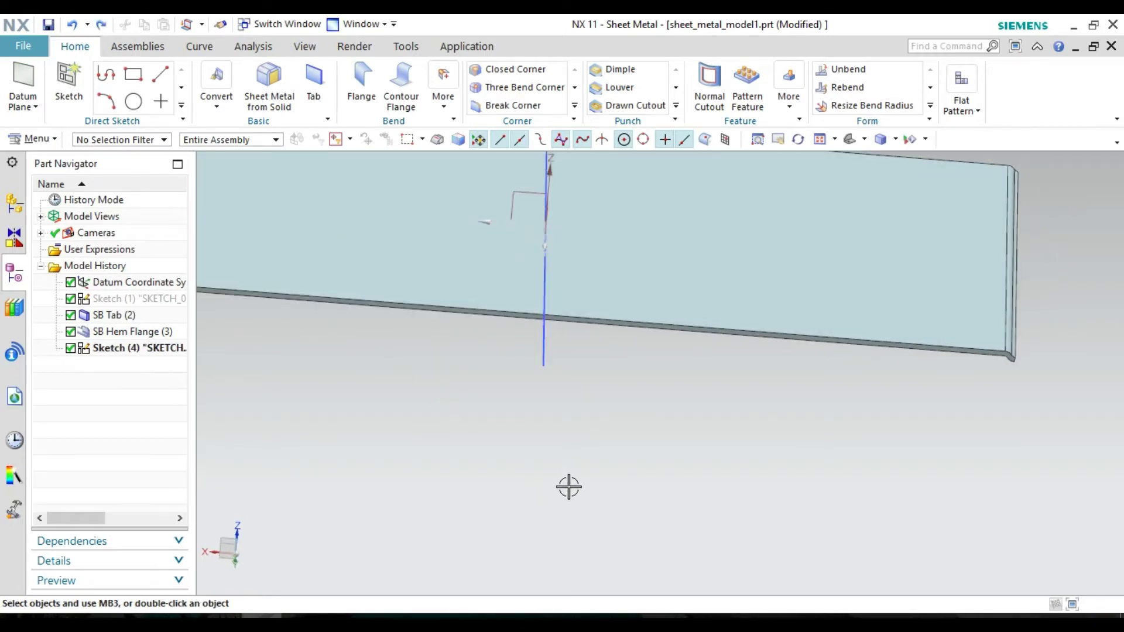
{"action": "scroll", "coordinate": [567, 483], "scroll_direction": "down", "scroll_amount": 2}
{"action": "mouse_move", "coordinate": [665, 199]}
{"action": "middle_mouse_down"}
{"action": "mouse_move", "coordinate": [660, 243]}
{"action": "mouse_move", "coordinate": [660, 228]}
{"action": "mouse_move", "coordinate": [562, 191]}
{"action": "middle_mouse_up"}
Start a bend using the sketched line as the bend line
{"action": "left_click", "coordinate": [448, 91]}
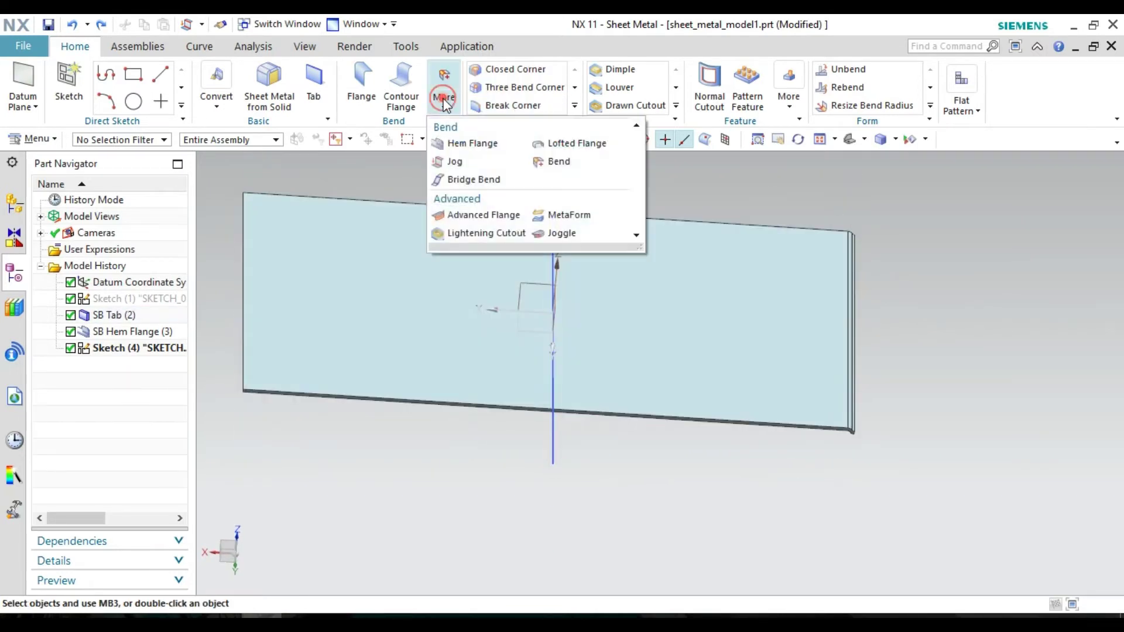
{"action": "left_click", "coordinate": [553, 167]}
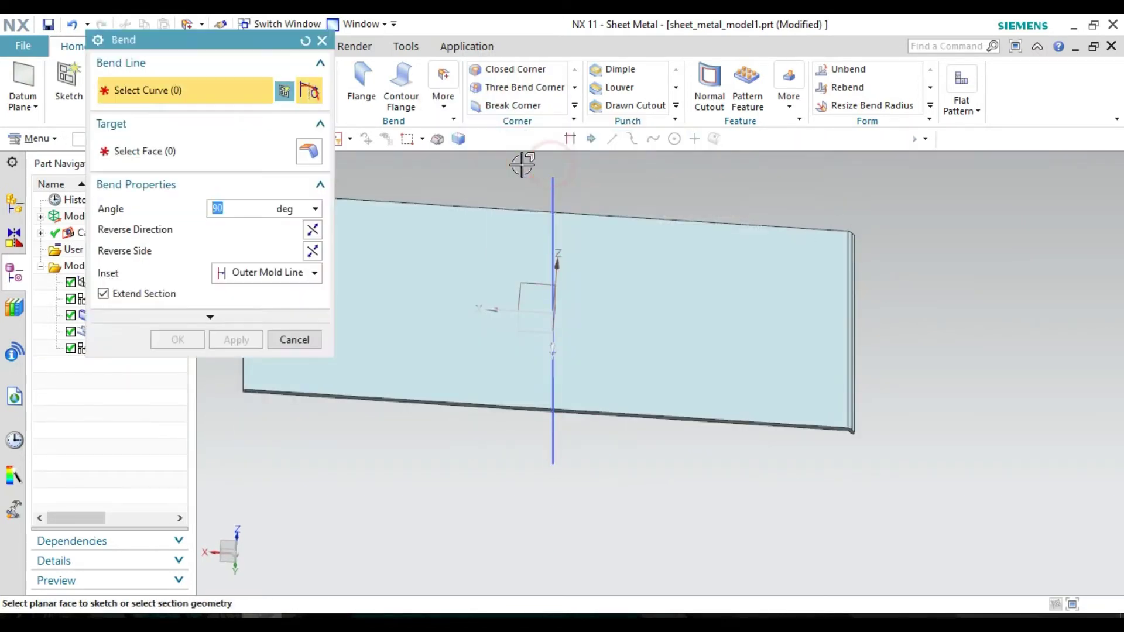
{"action": "mouse_move", "coordinate": [465, 467]}
{"action": "middle_mouse_down"}
{"action": "mouse_move", "coordinate": [466, 434]}
{"action": "mouse_move", "coordinate": [464, 452]}
{"action": "middle_mouse_up"}
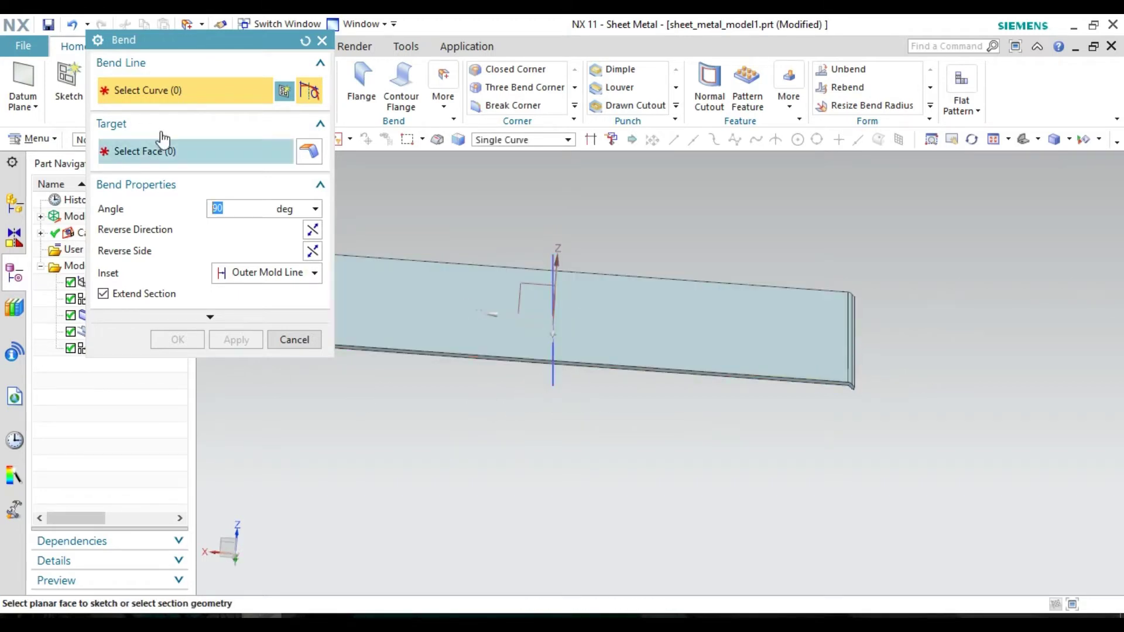
{"action": "left_click", "coordinate": [549, 383]}
{"action": "mouse_move", "coordinate": [462, 413]}
{"action": "middle_mouse_down"}
{"action": "mouse_move", "coordinate": [386, 422]}
{"action": "mouse_move", "coordinate": [443, 480]}
{"action": "middle_mouse_up"}
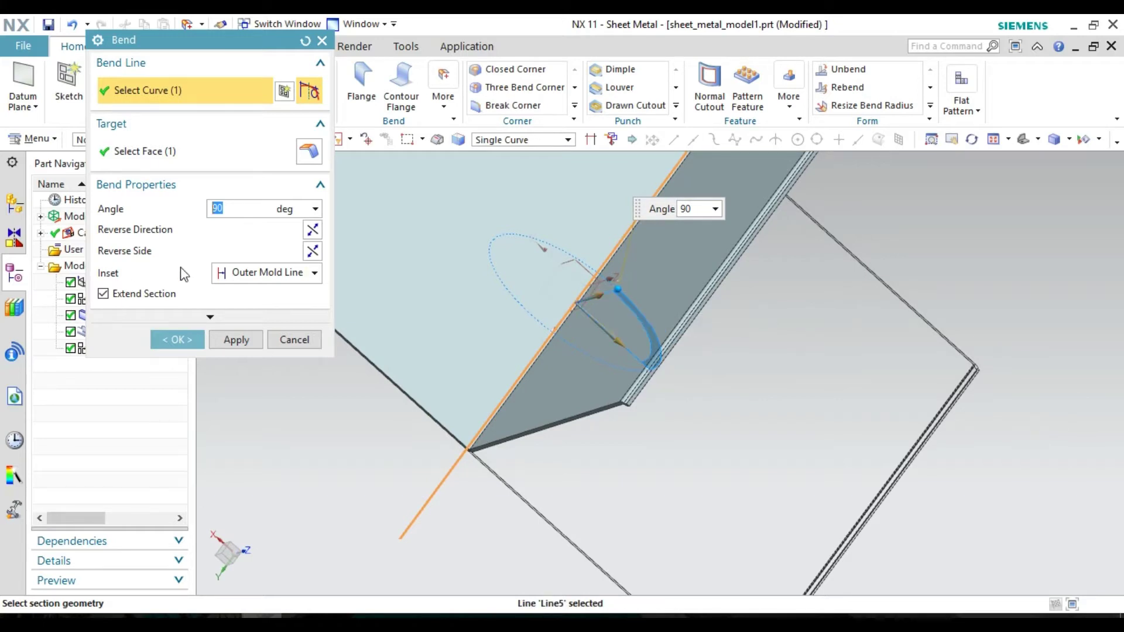
Set the bend angle to 59° and test the Reverse Direction and Reverse Side toggles
{"action": "left_click_drag", "start_coordinate": [618, 289], "coordinate": [650, 326]}
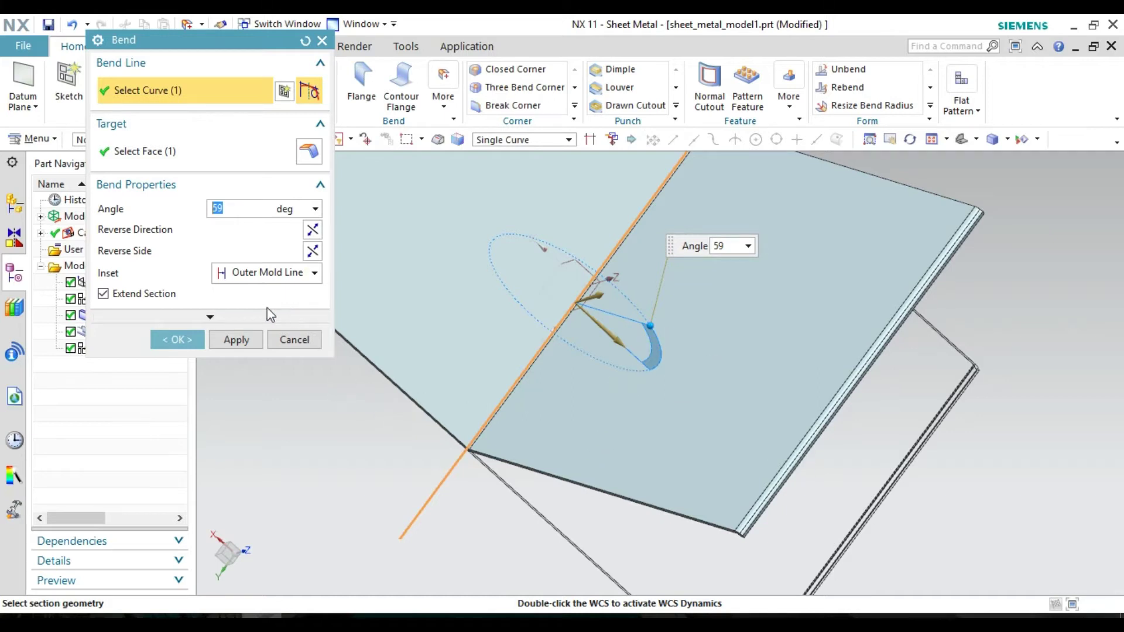
{"action": "left_click", "coordinate": [313, 231]}
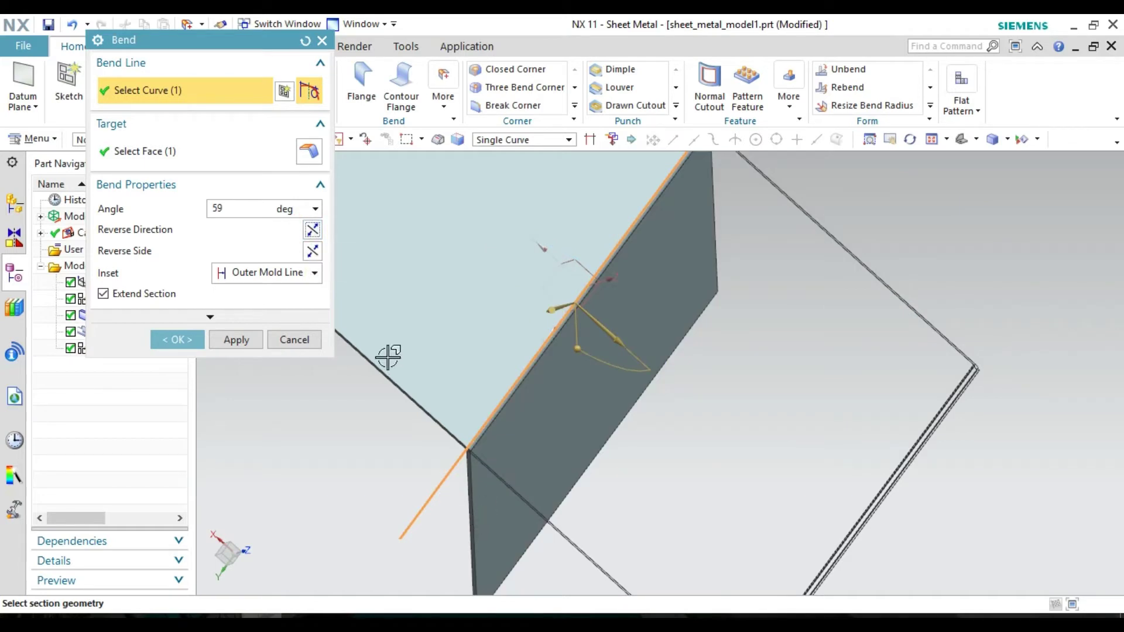
{"action": "left_click", "coordinate": [312, 250]}
{"action": "scroll", "coordinate": [369, 505], "scroll_direction": "up", "scroll_amount": 2}
{"action": "scroll", "coordinate": [369, 505], "scroll_direction": "up", "scroll_amount": 2}
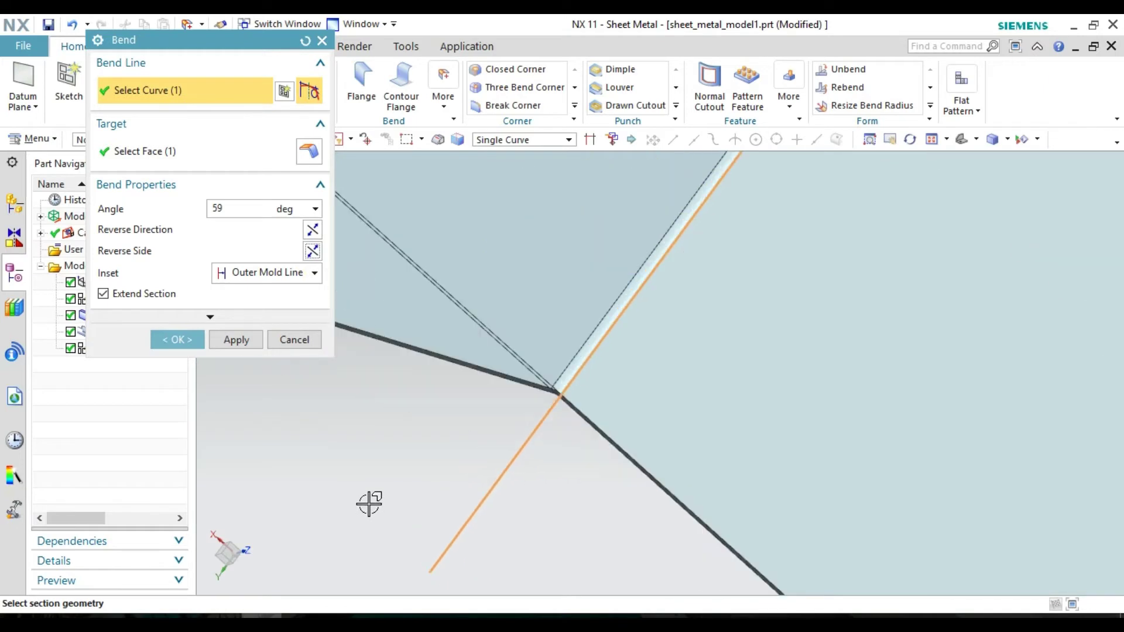
{"action": "scroll", "coordinate": [377, 492], "scroll_direction": "up", "scroll_amount": 4}
{"action": "scroll", "coordinate": [500, 436], "scroll_direction": "down", "scroll_amount": 4}
{"action": "scroll", "coordinate": [499, 437], "scroll_direction": "down", "scroll_amount": 3}
{"action": "scroll", "coordinate": [500, 437], "scroll_direction": "down", "scroll_amount": 5}
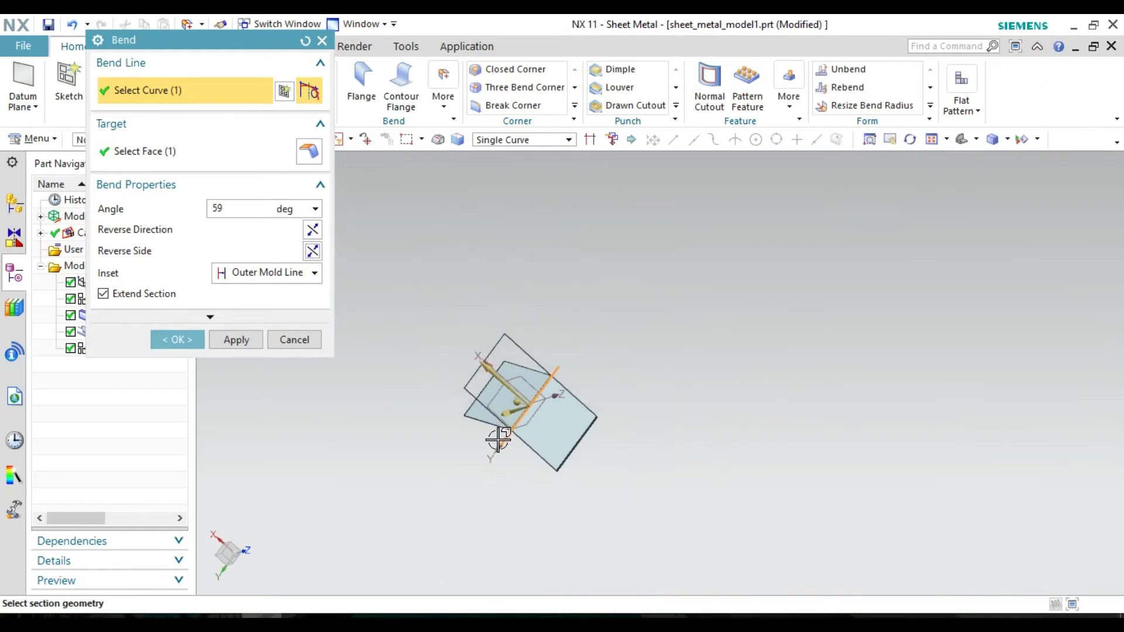
{"action": "left_click", "coordinate": [312, 251]}
{"action": "left_click", "coordinate": [312, 250]}
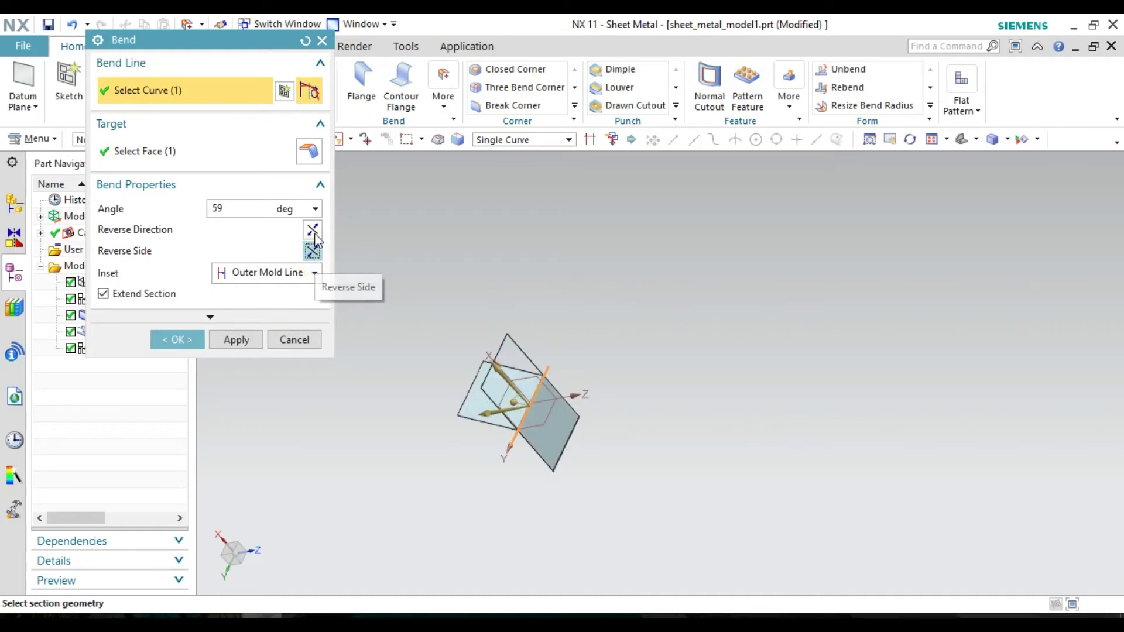
{"action": "left_click", "coordinate": [312, 227]}
{"action": "left_click", "coordinate": [312, 227]}
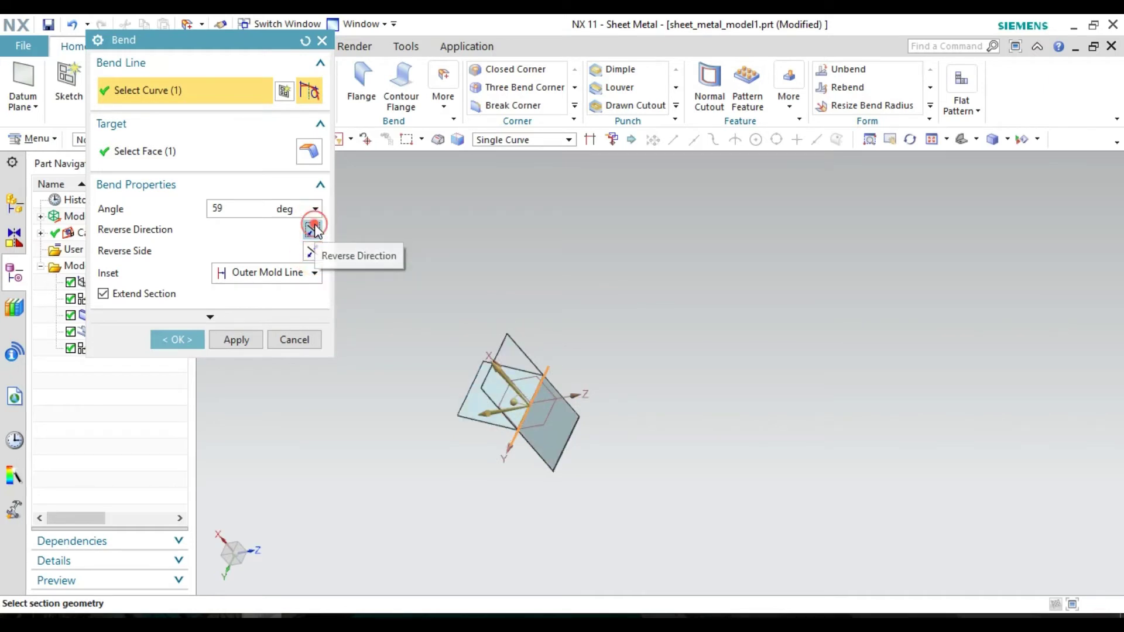
Set the bend inset to Material Inside after trying Bend Center Line and Inner Mold Line
{"action": "left_click", "coordinate": [314, 273]}
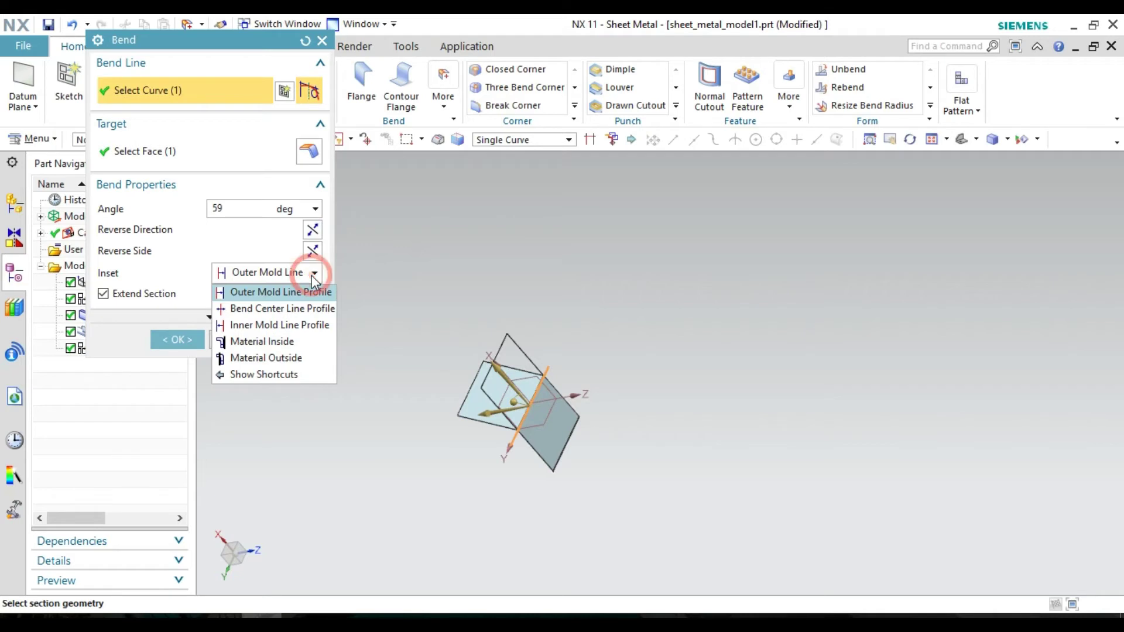
{"action": "left_click", "coordinate": [309, 319]}
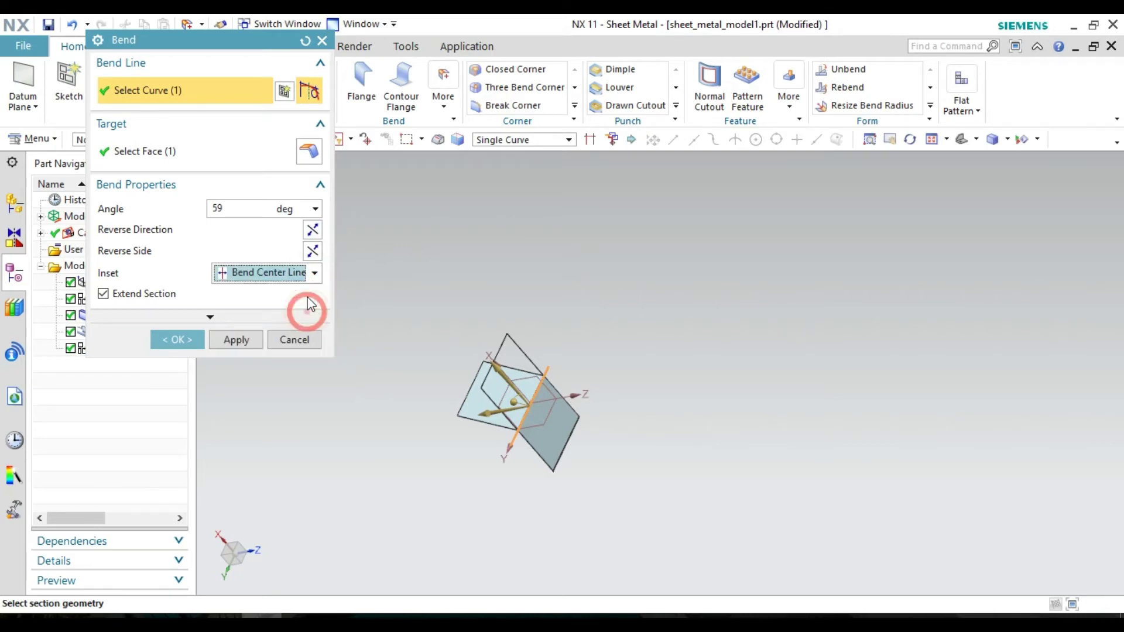
{"action": "left_click", "coordinate": [310, 276]}
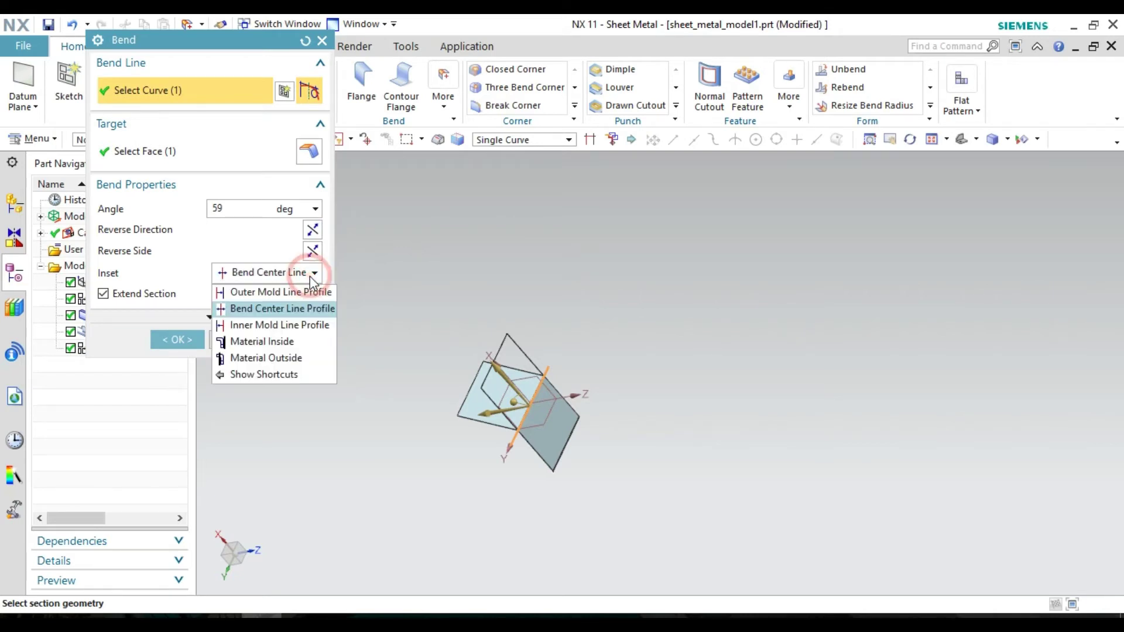
{"action": "left_click", "coordinate": [302, 331]}
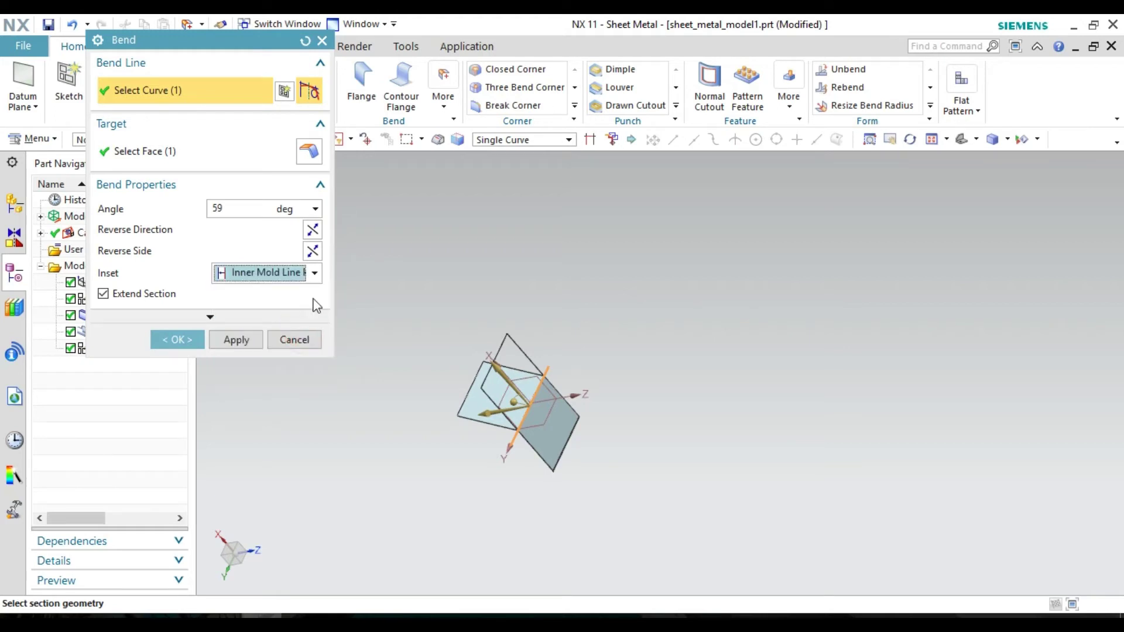
{"action": "left_click", "coordinate": [317, 278]}
{"action": "left_click", "coordinate": [283, 342]}
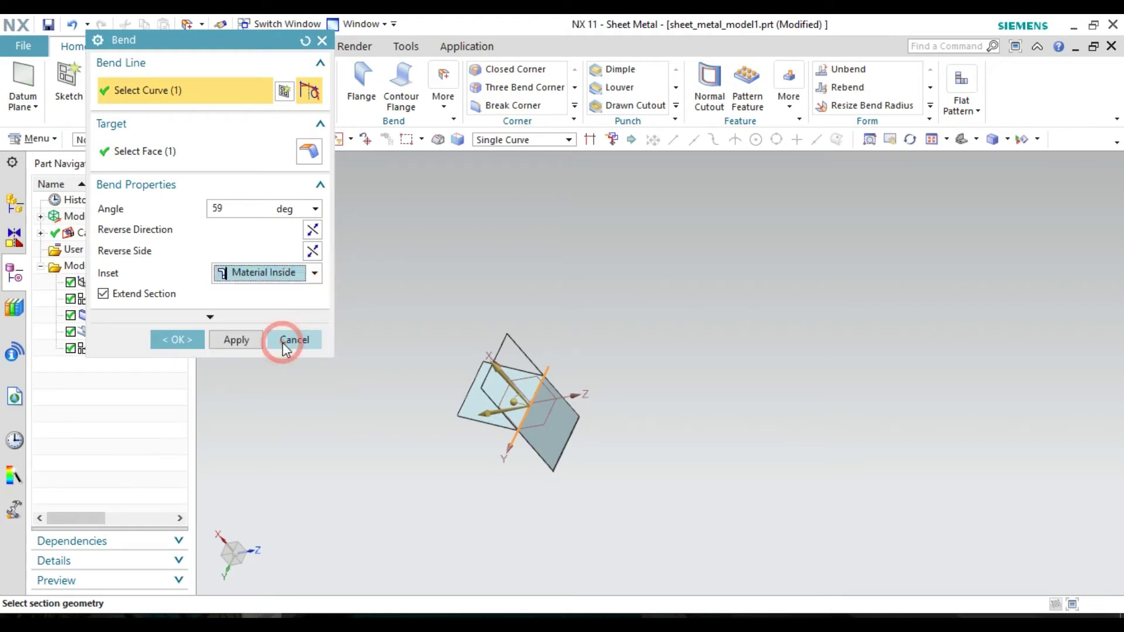
{"action": "left_click", "coordinate": [180, 341]}
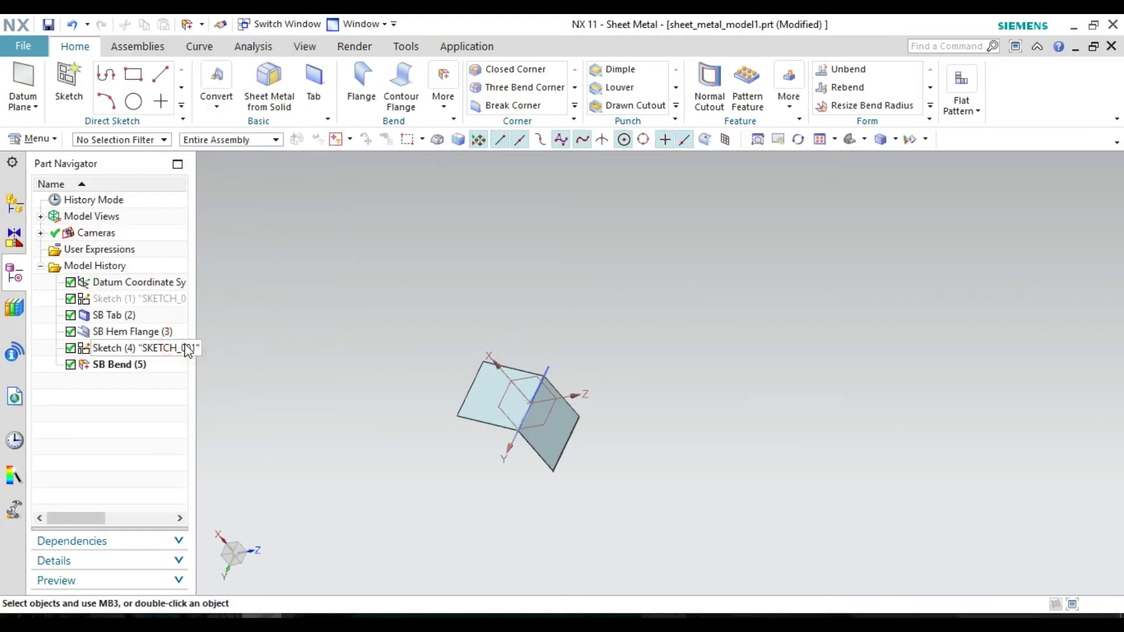
{"action": "scroll", "coordinate": [515, 490], "scroll_direction": "up", "scroll_amount": 3}
{"action": "scroll", "coordinate": [711, 494], "scroll_direction": "up", "scroll_amount": 2}
{"action": "scroll", "coordinate": [715, 485], "scroll_direction": "down", "scroll_amount": 2}
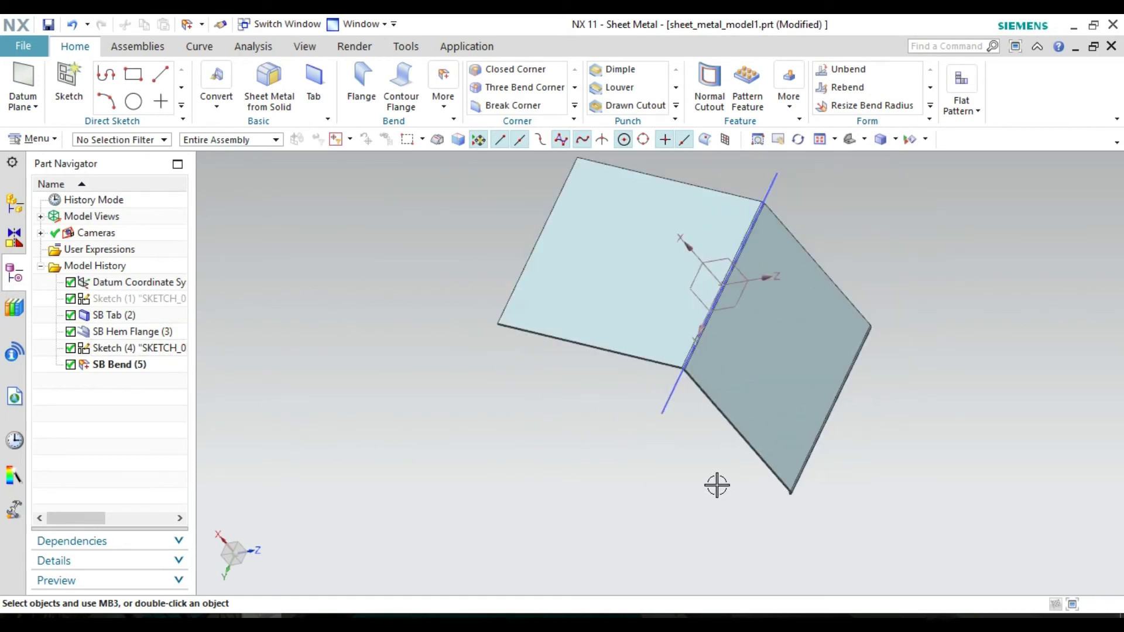
{"action": "middle_click_drag", "start_coordinate": [870, 272], "coordinate": [845, 301]}
{"action": "scroll", "coordinate": [707, 401], "scroll_direction": "up", "scroll_amount": 3}
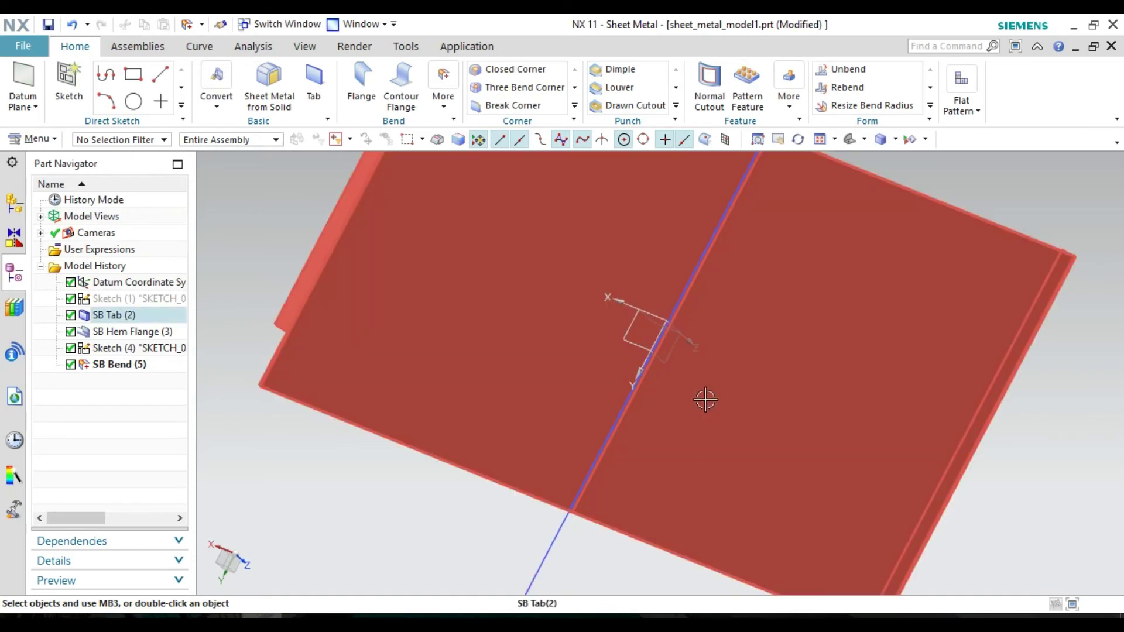
{"action": "scroll", "coordinate": [706, 398], "scroll_direction": "up", "scroll_amount": 4}
{"action": "middle_click_drag", "start_coordinate": [603, 488], "coordinate": [615, 439]}
{"action": "scroll", "coordinate": [613, 248], "scroll_direction": "down", "scroll_amount": 2}
{"action": "scroll", "coordinate": [612, 249], "scroll_direction": "up", "scroll_amount": 2}
{"action": "scroll", "coordinate": [611, 248], "scroll_direction": "up", "scroll_amount": 2}
{"action": "scroll", "coordinate": [611, 248], "scroll_direction": "up", "scroll_amount": 2}
{"action": "scroll", "coordinate": [611, 248], "scroll_direction": "up", "scroll_amount": 1}
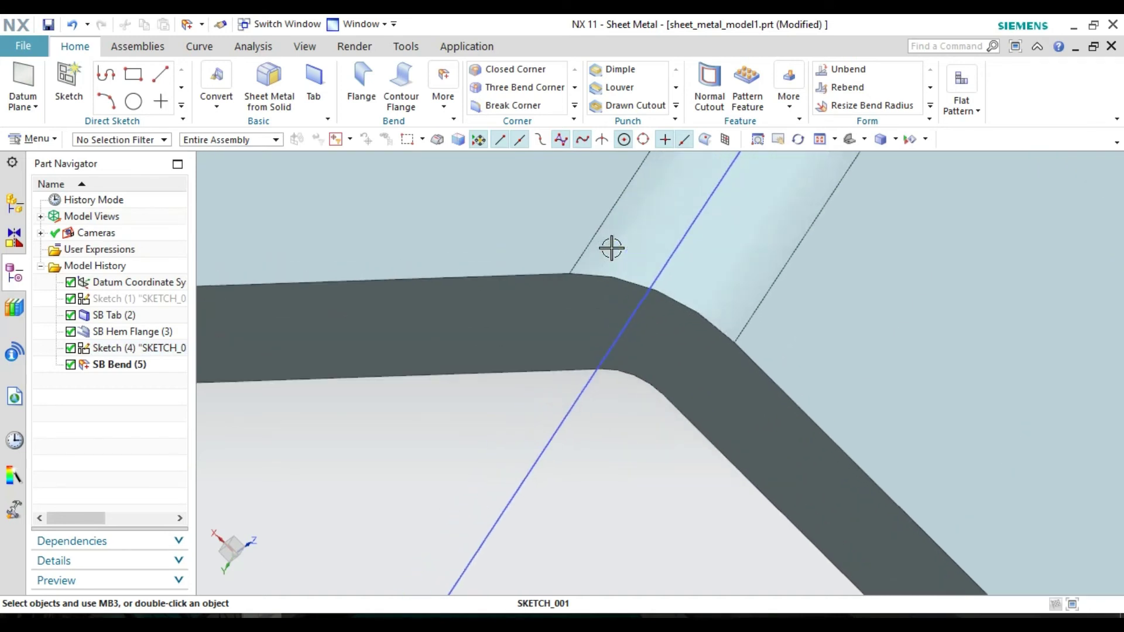
{"action": "scroll", "coordinate": [612, 248], "scroll_direction": "up", "scroll_amount": 5}
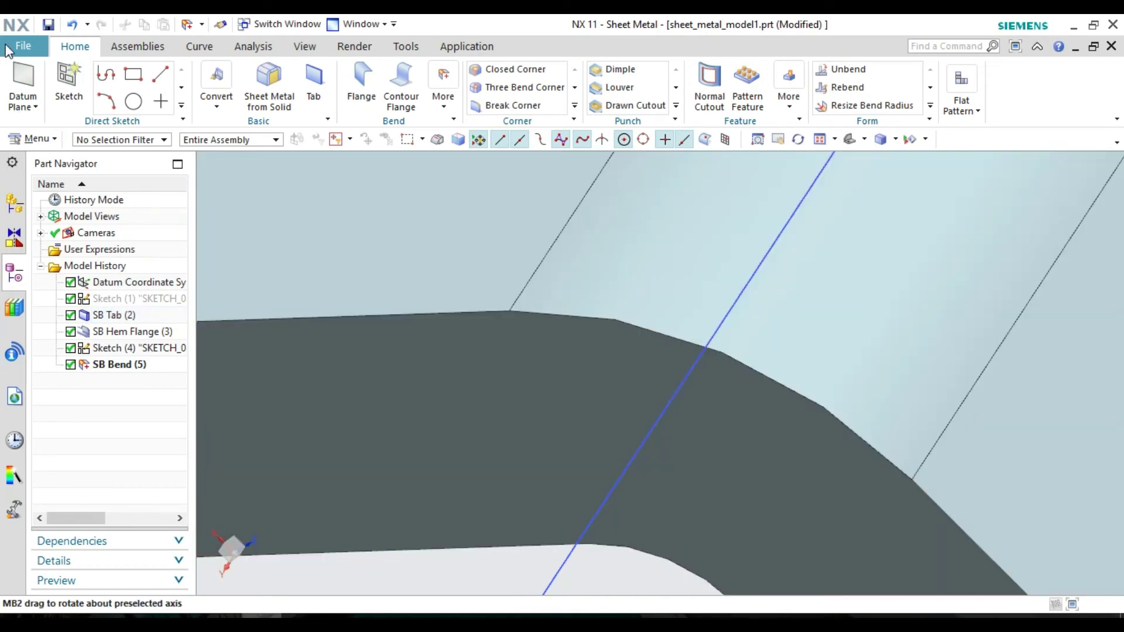
{"action": "left_click", "coordinate": [8, 51]}
{"action": "mouse_move", "coordinate": [54, 177]}
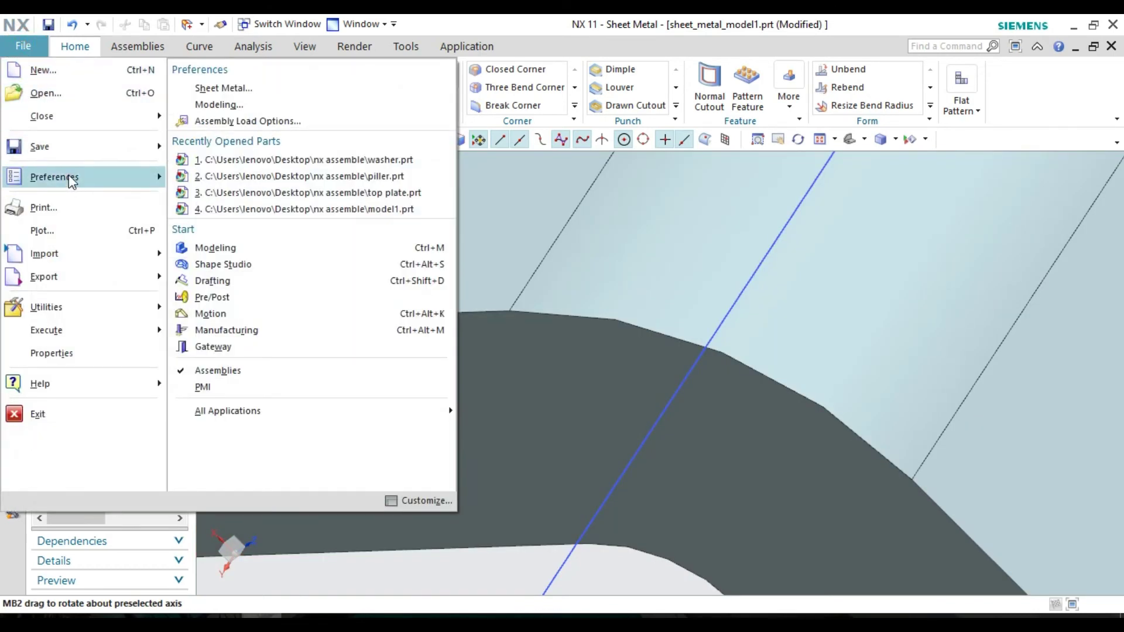
{"action": "left_click", "coordinate": [229, 83]}
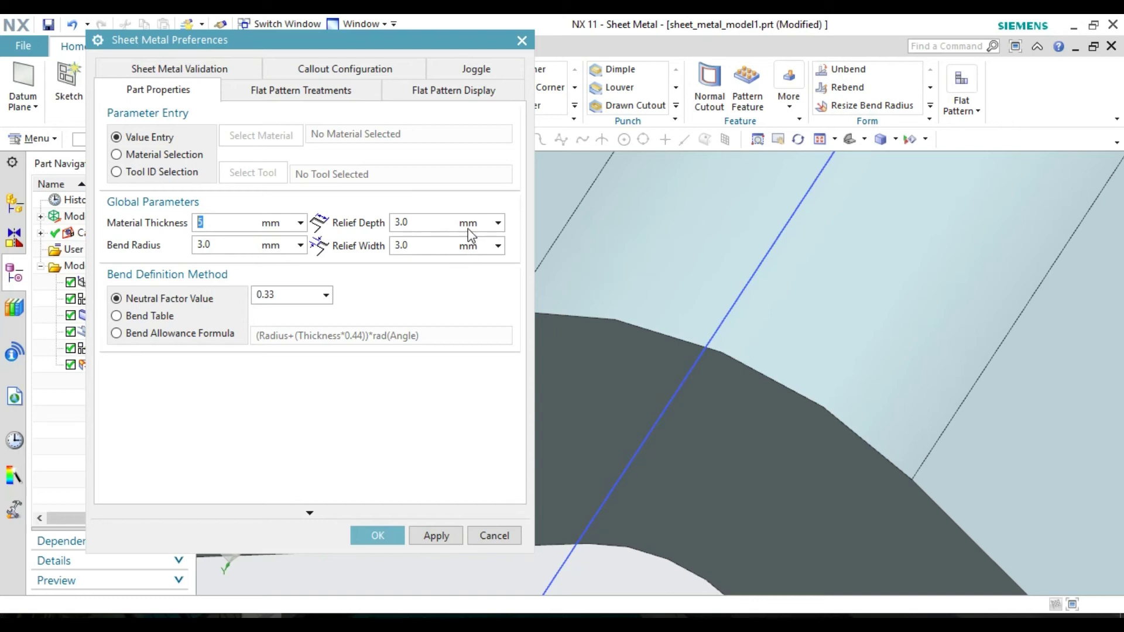
{"action": "left_click", "coordinate": [376, 534]}
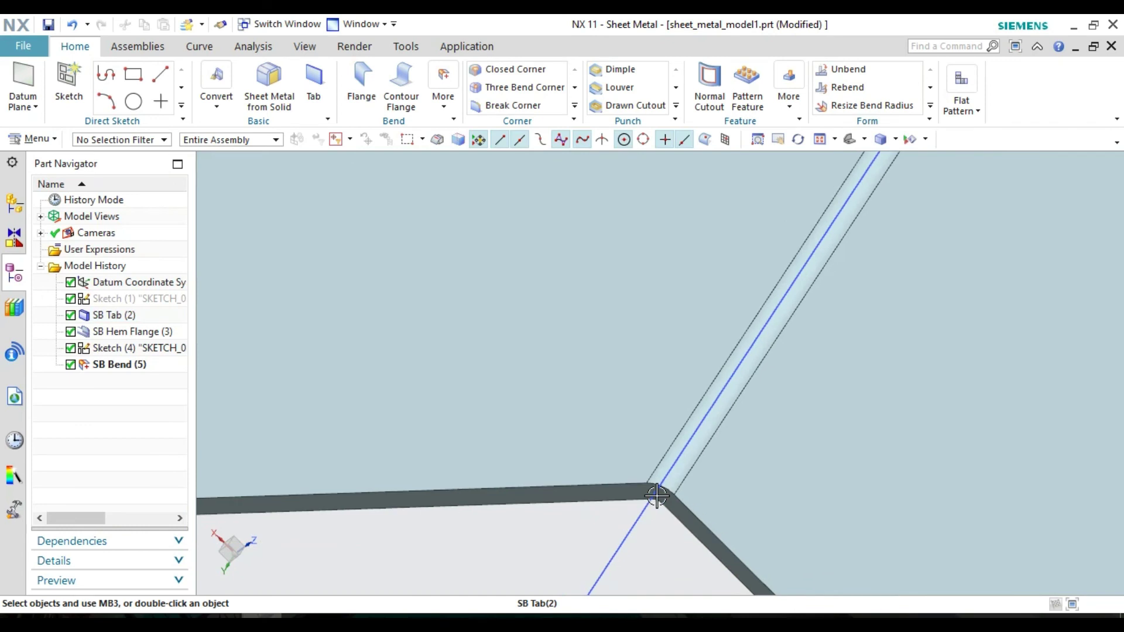
{"action": "middle_click_drag", "start_coordinate": [657, 535], "coordinate": [652, 494]}
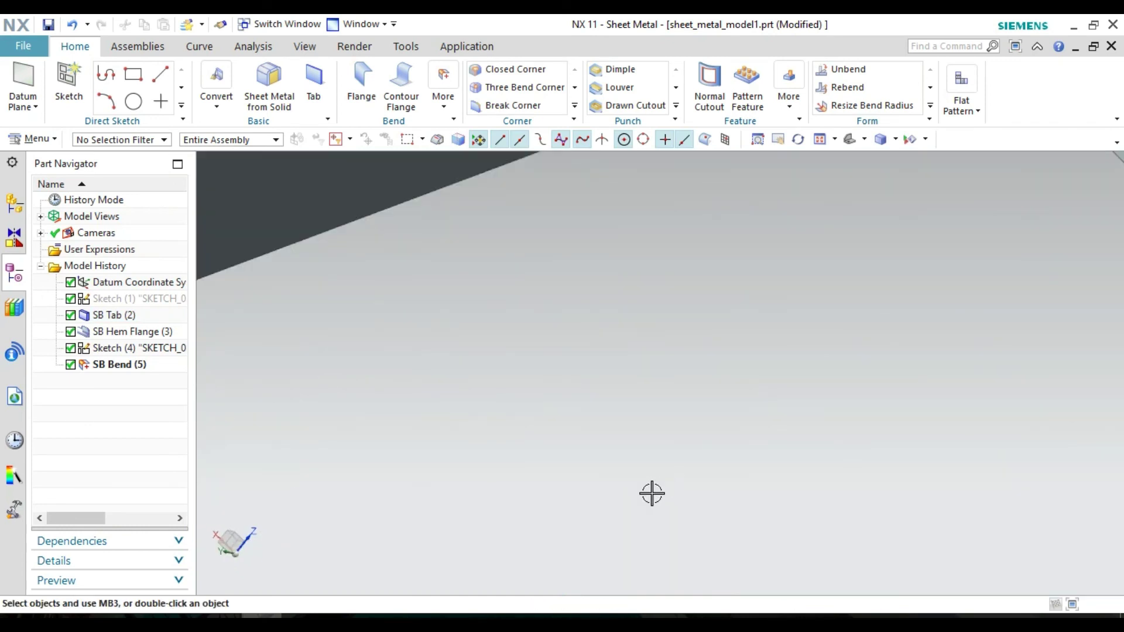
{"action": "key", "text": "ctrl+f"}
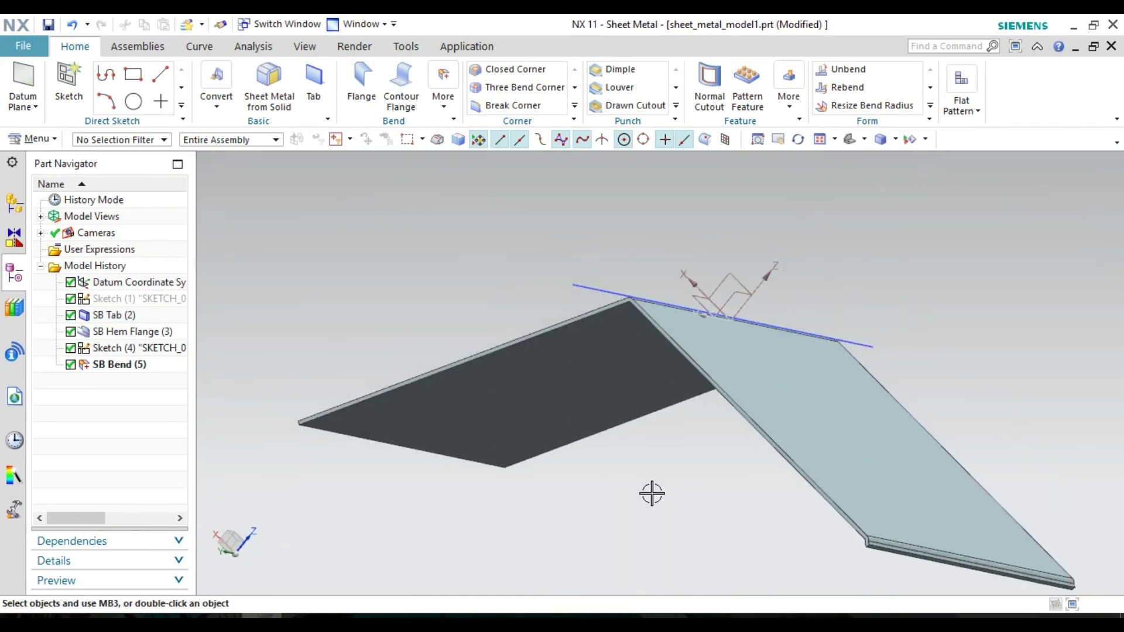
{"action": "middle_click_drag", "start_coordinate": [652, 493], "coordinate": [662, 498]}
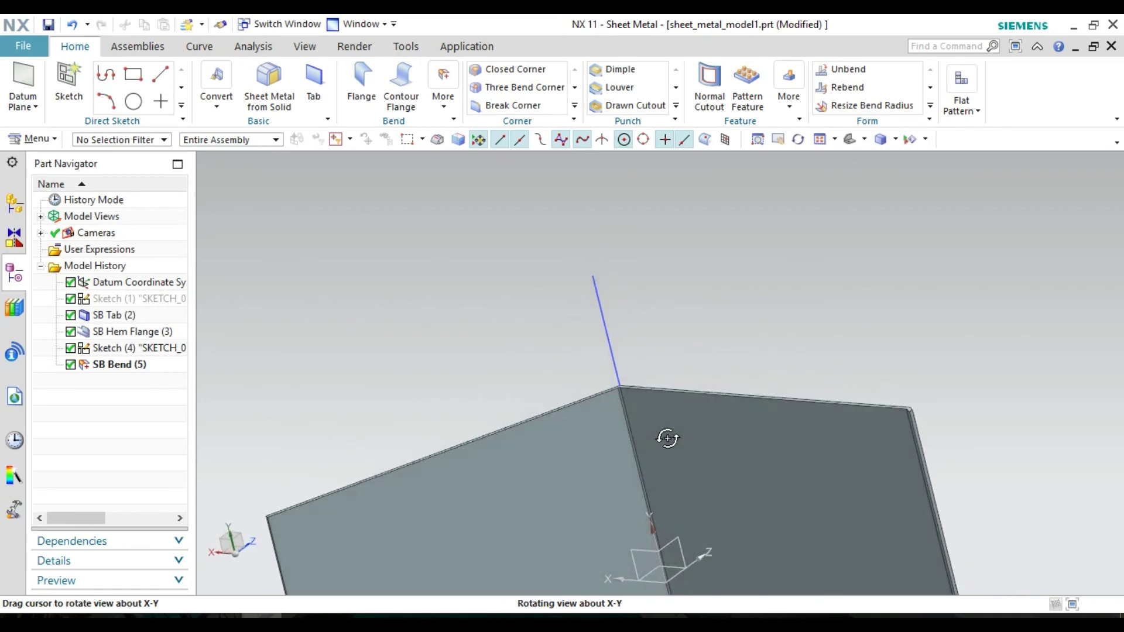
{"action": "left_click", "coordinate": [443, 97]}
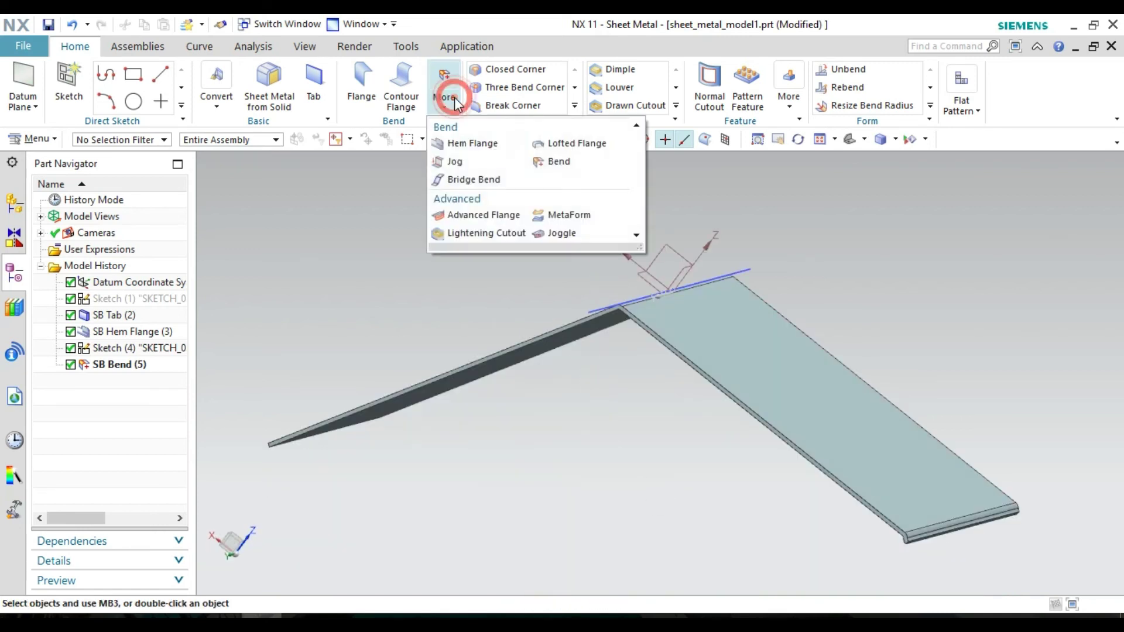